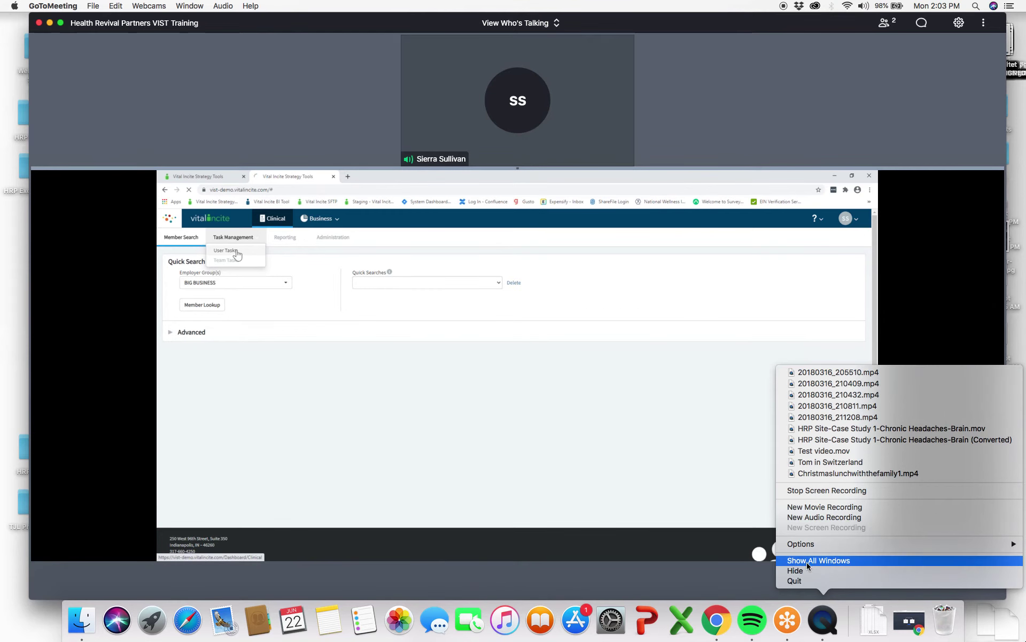
mouse_move(798, 544)
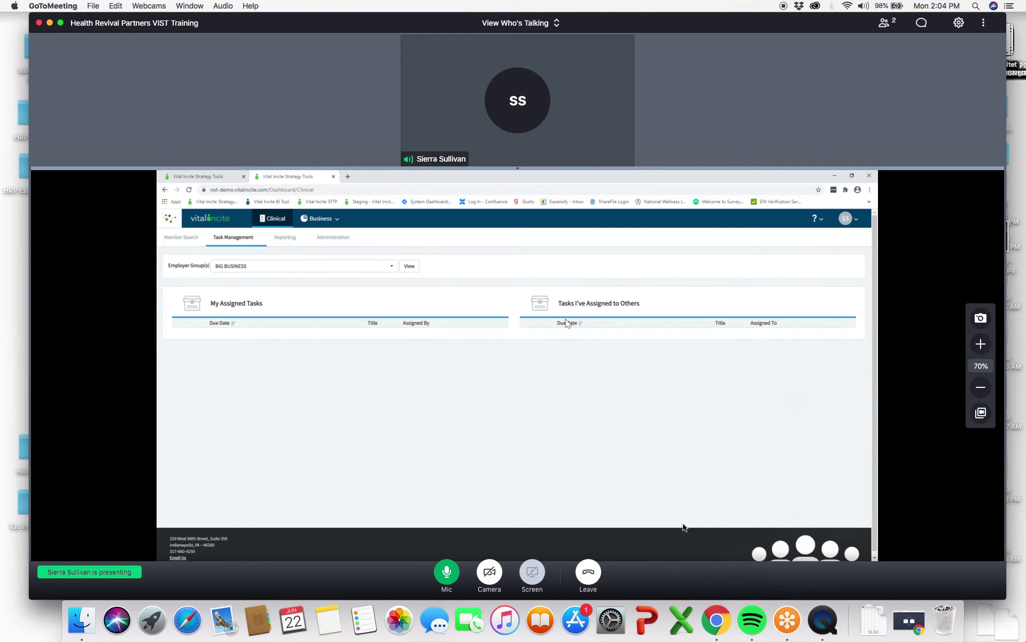
click(684, 525)
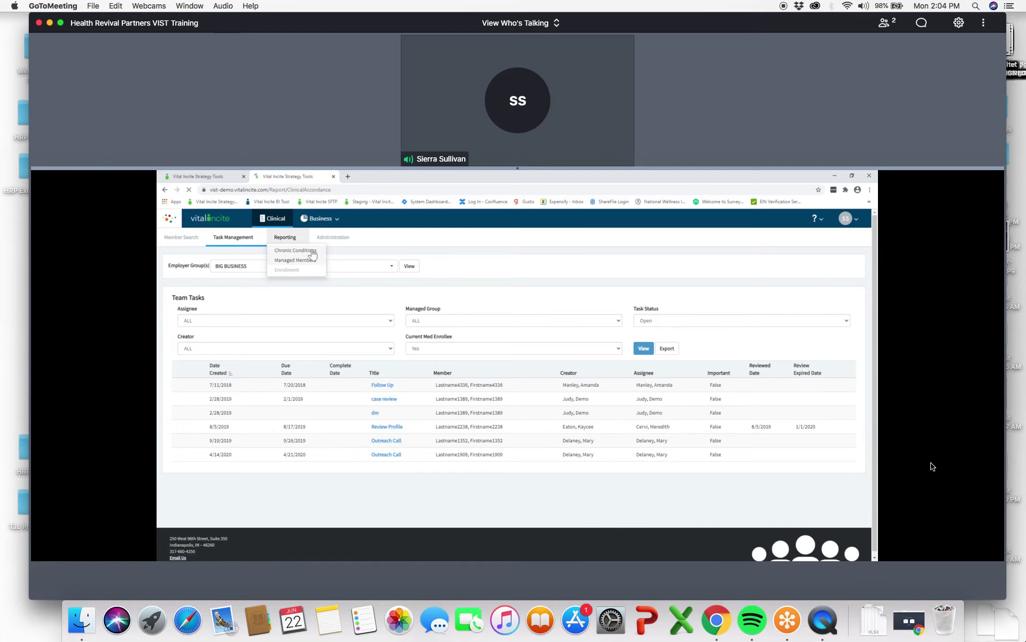
key(XF86AudioRaiseVolume)
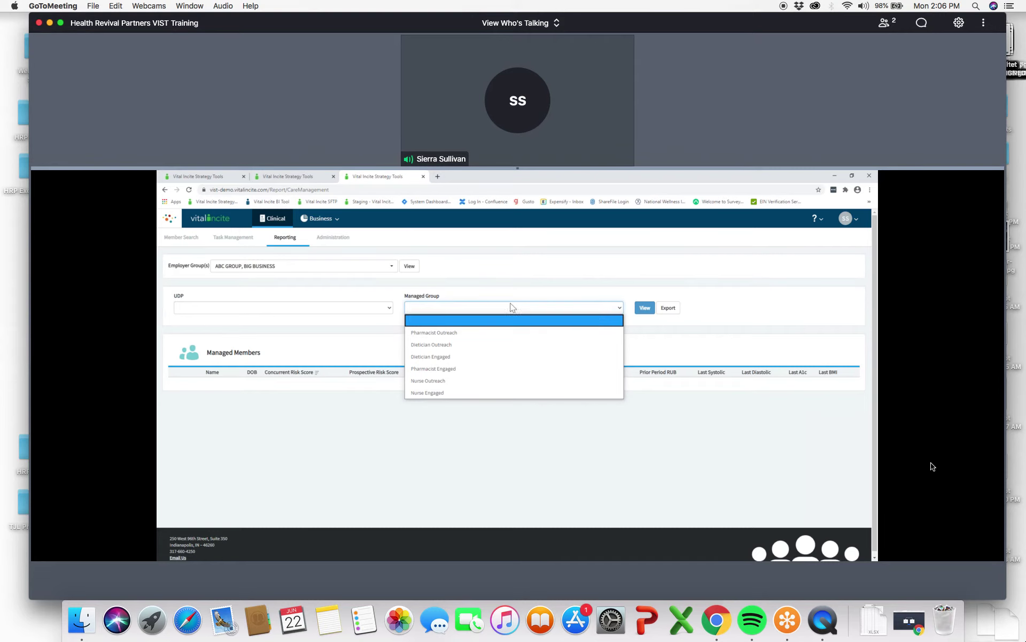
click(622, 312)
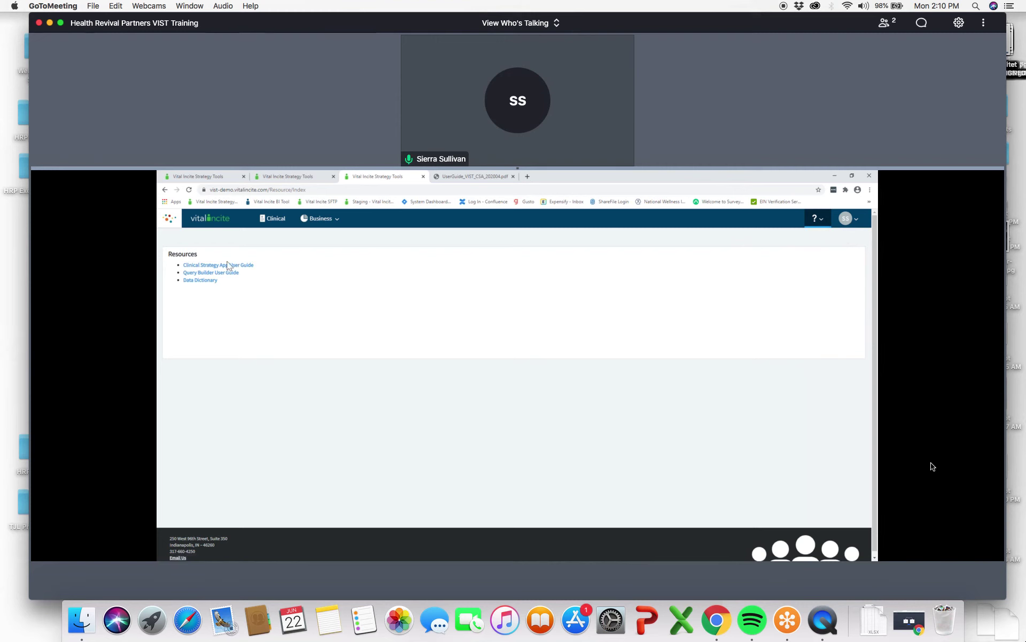
- Return to the Clinical section and open Member Search
click(270, 224)
click(179, 241)
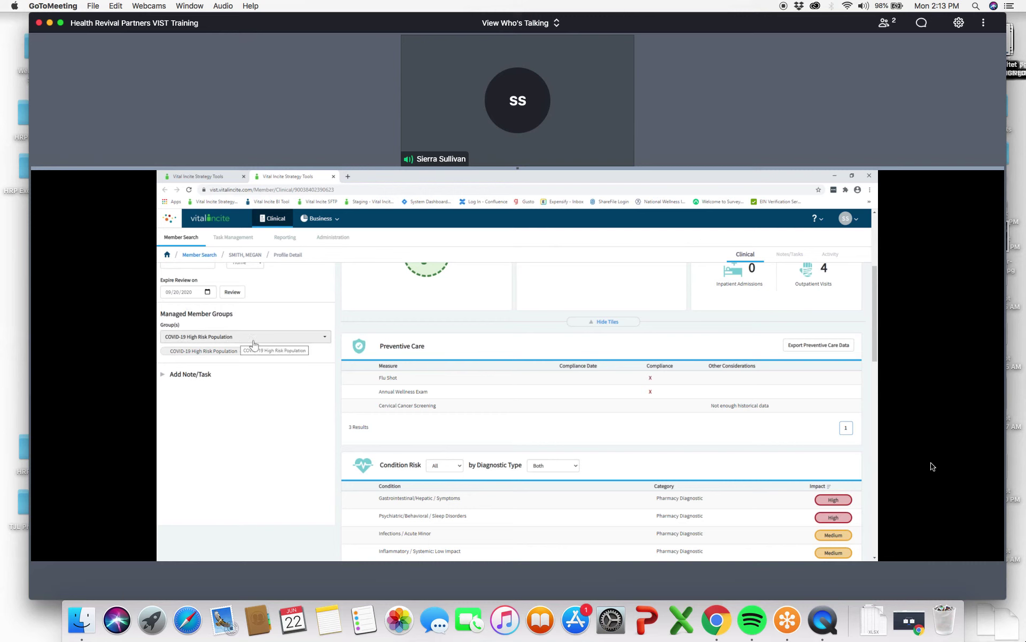
- Remove the member from the COVID-19 High Risk Population managed group and add them back to it
click(325, 343)
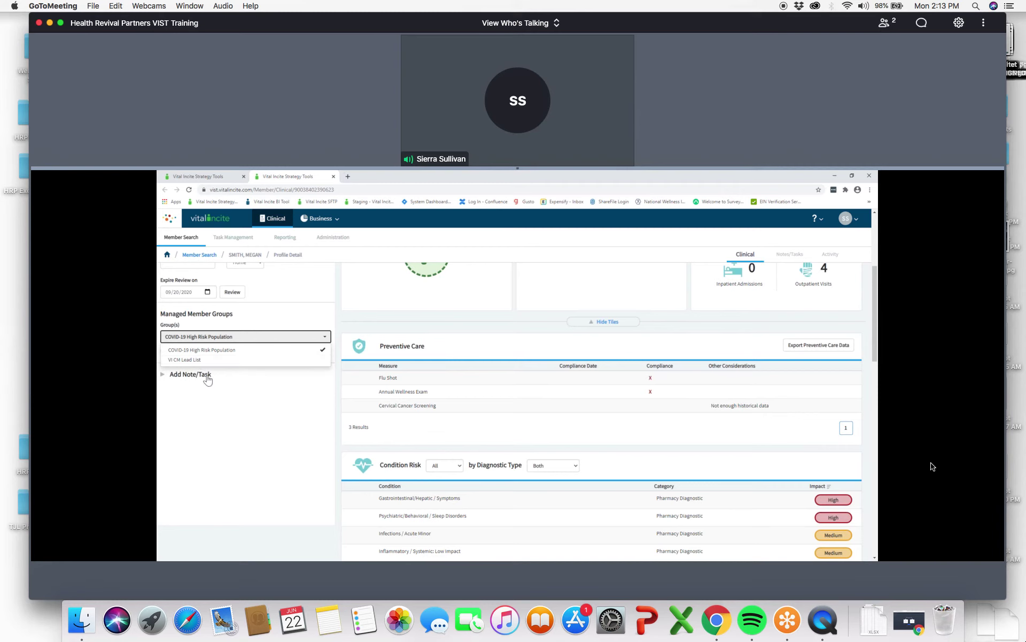
click(299, 424)
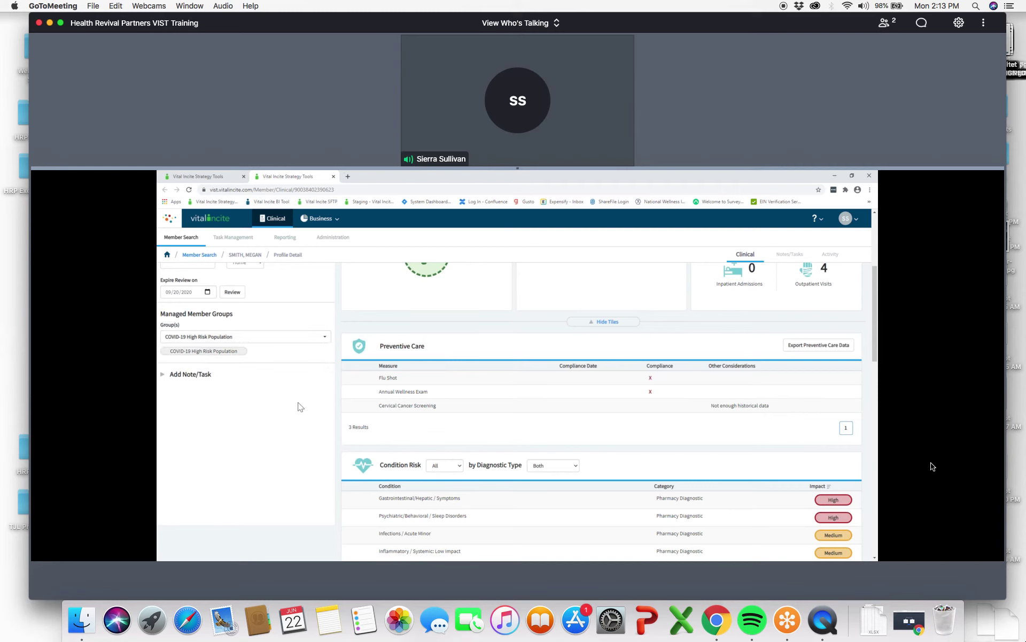
click(325, 336)
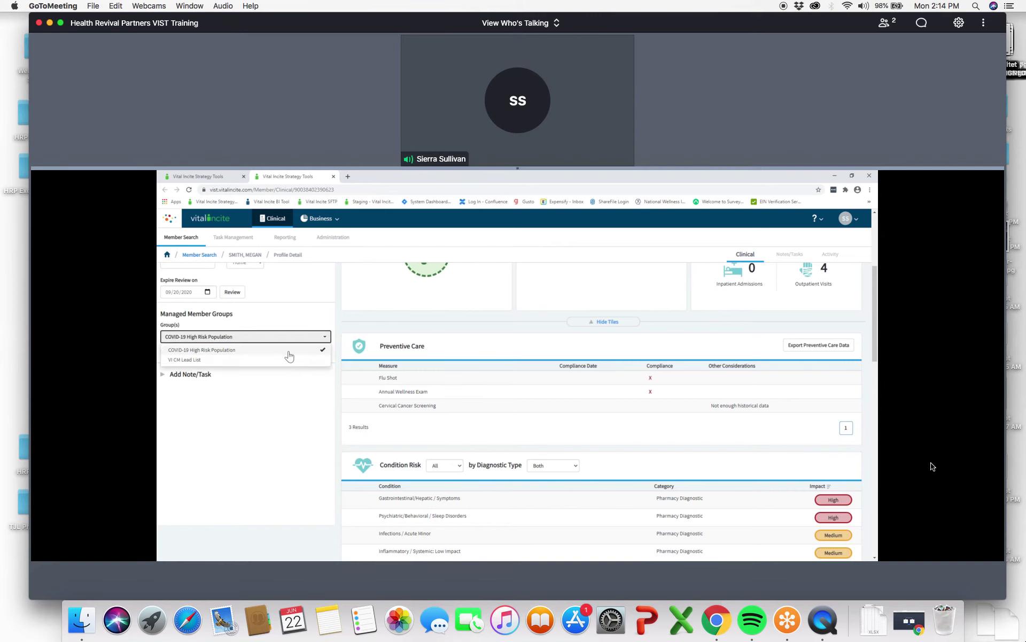
click(322, 351)
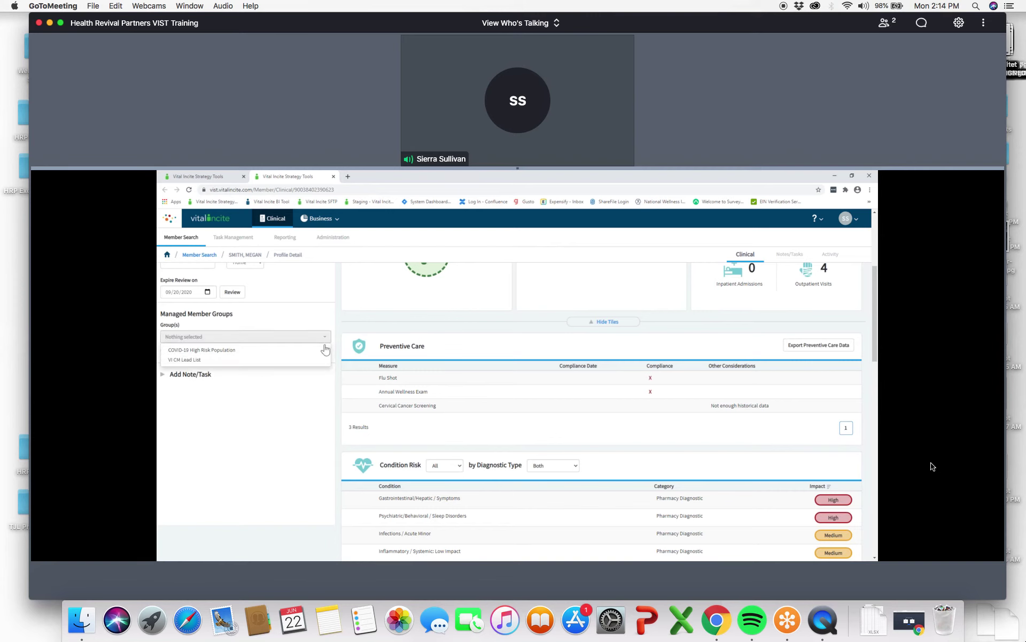
click(323, 353)
click(299, 395)
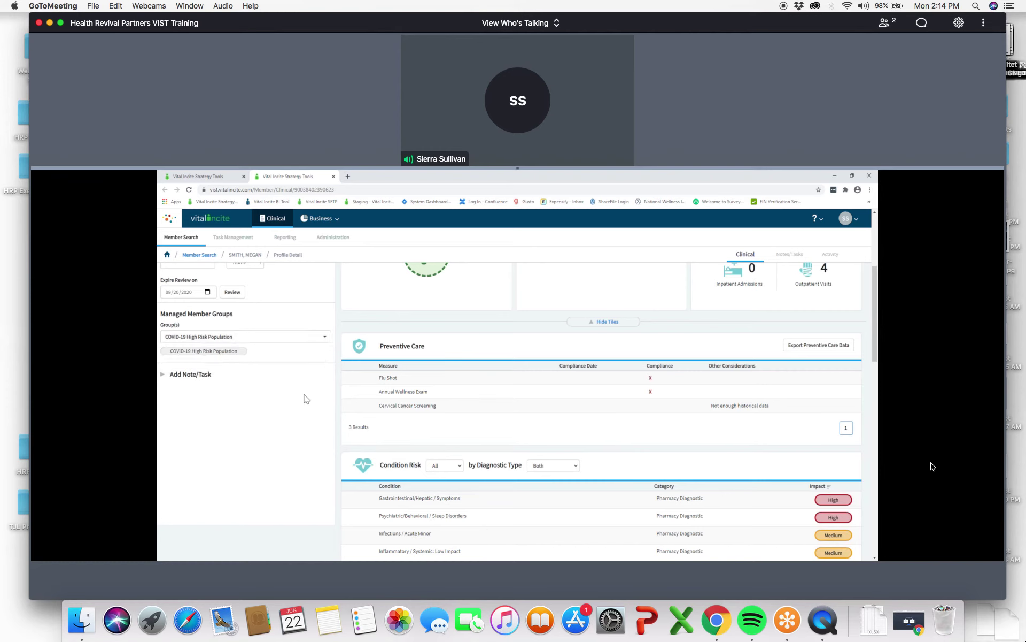
- Expand the Add Note/Task form on the member's profile and look over its Title and Details fields
click(165, 377)
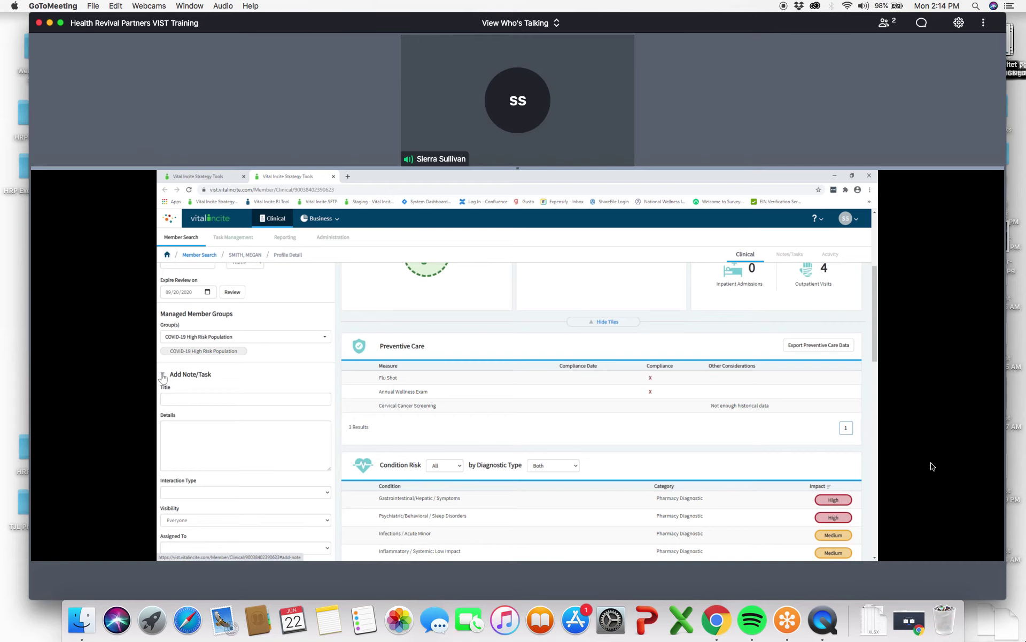
scroll(248, 417, down, 3)
click(203, 322)
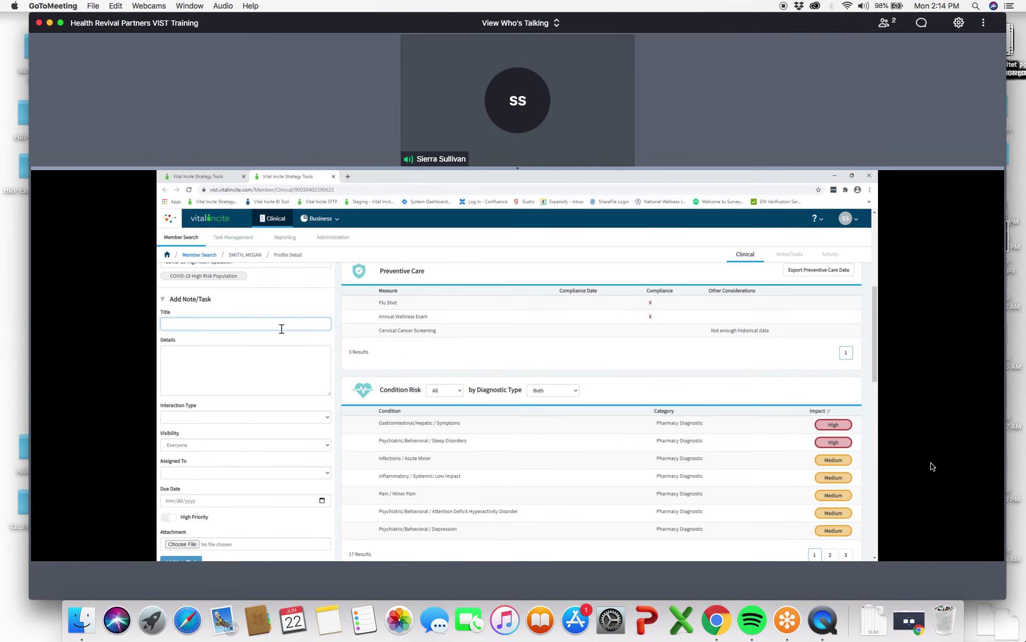
click(209, 365)
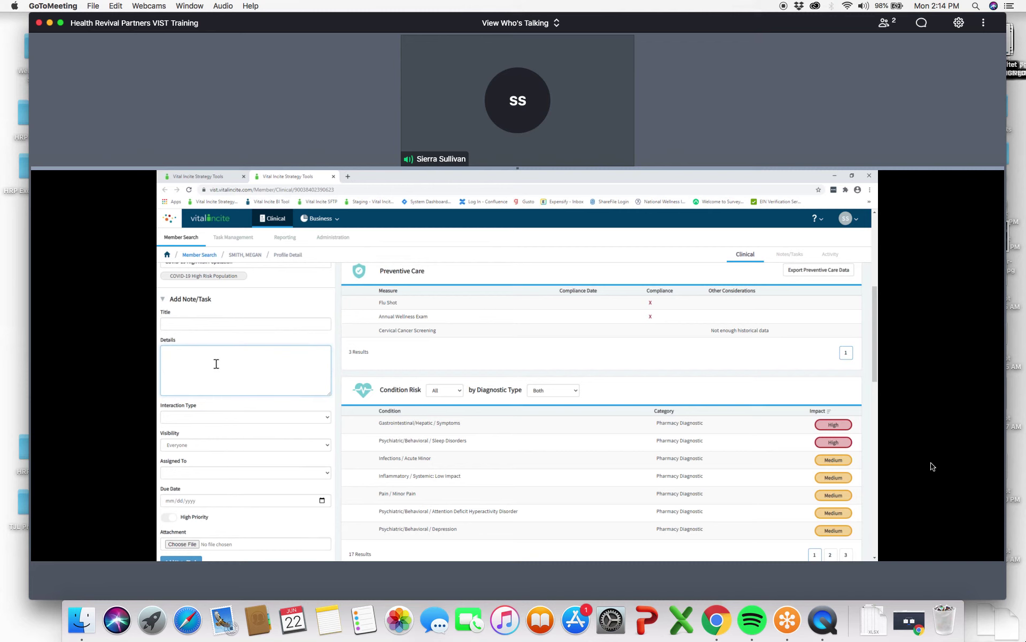
- Review the Interaction Type options and the remaining fields of the Add Note/Task form
click(328, 417)
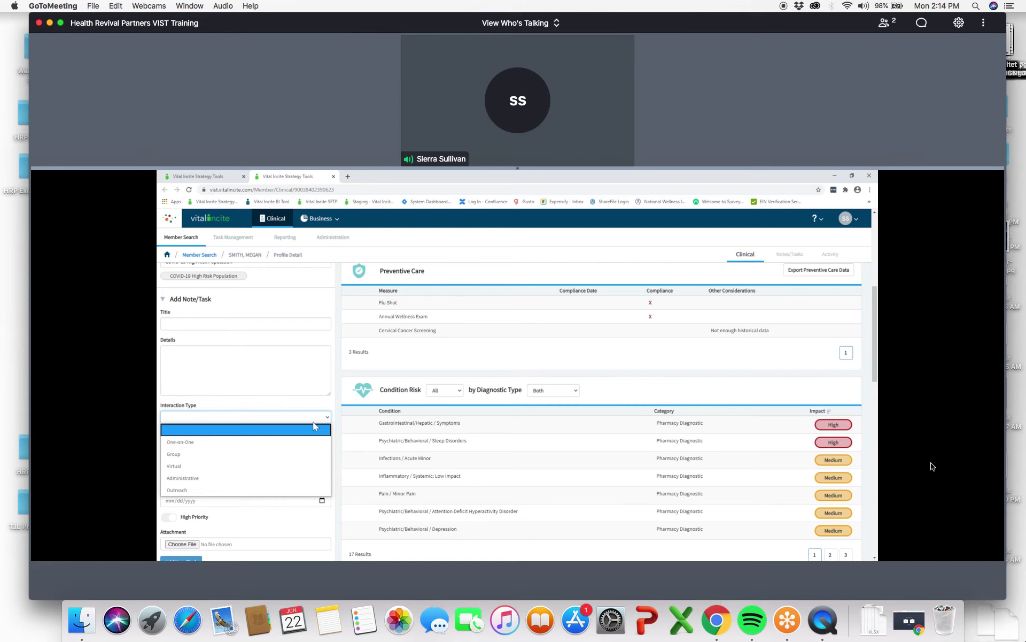
click(329, 420)
scroll(319, 420, down, 3)
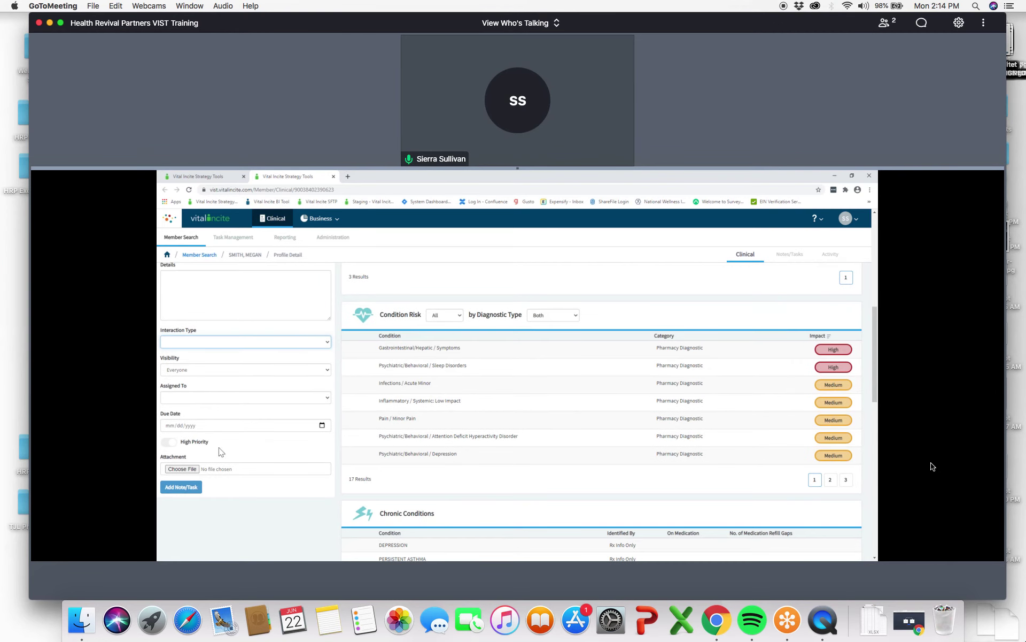
scroll(315, 401, up, 3)
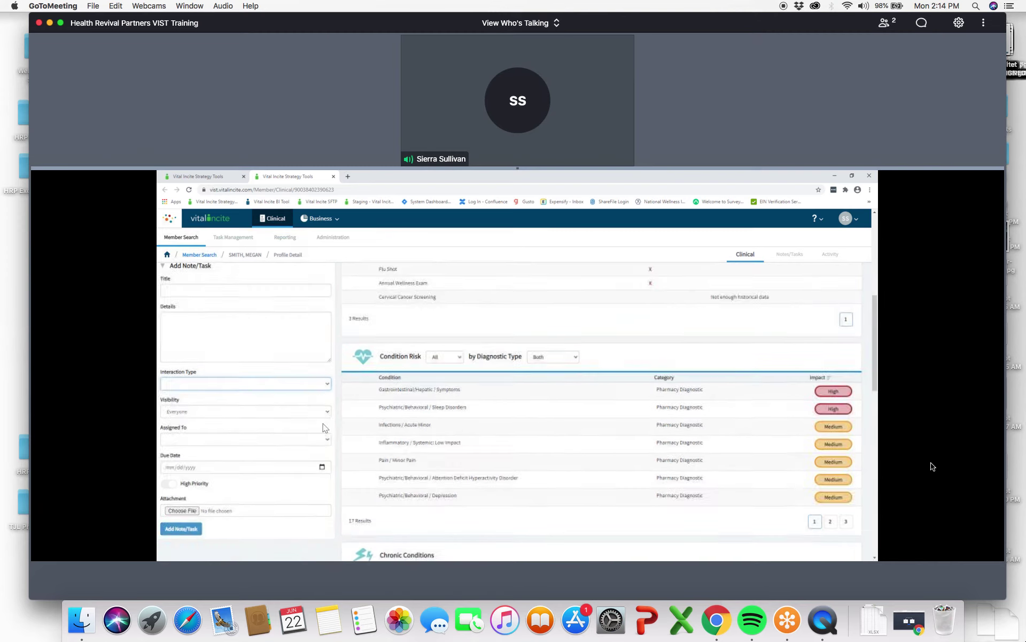
scroll(326, 420, down, 3)
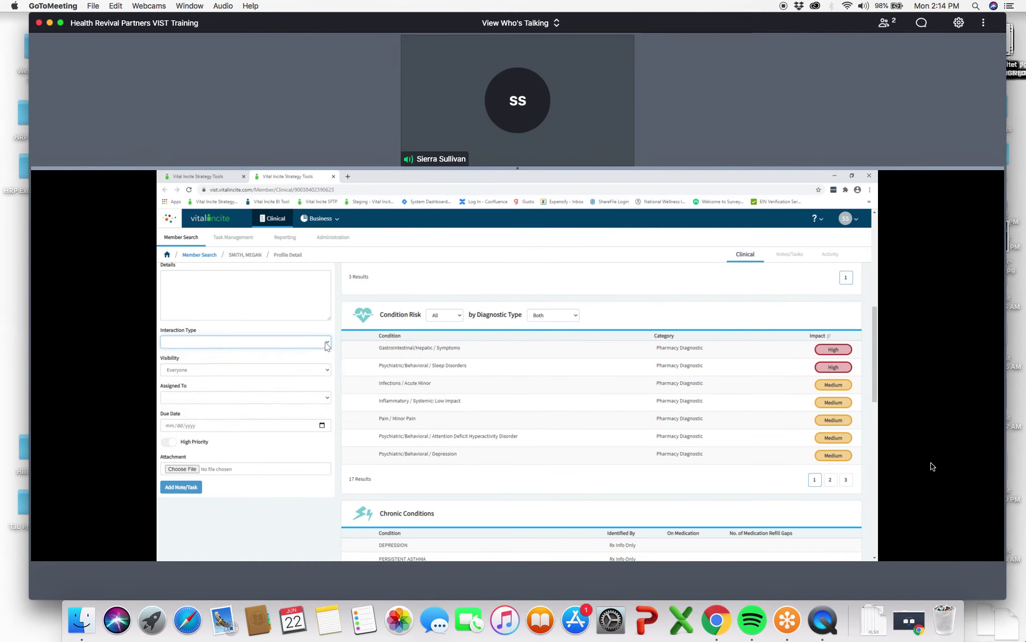
click(327, 342)
click(327, 345)
- Review the Visibility options and the list of possible assignees, leaving Visibility at Everyone and Assigned To blank
click(328, 372)
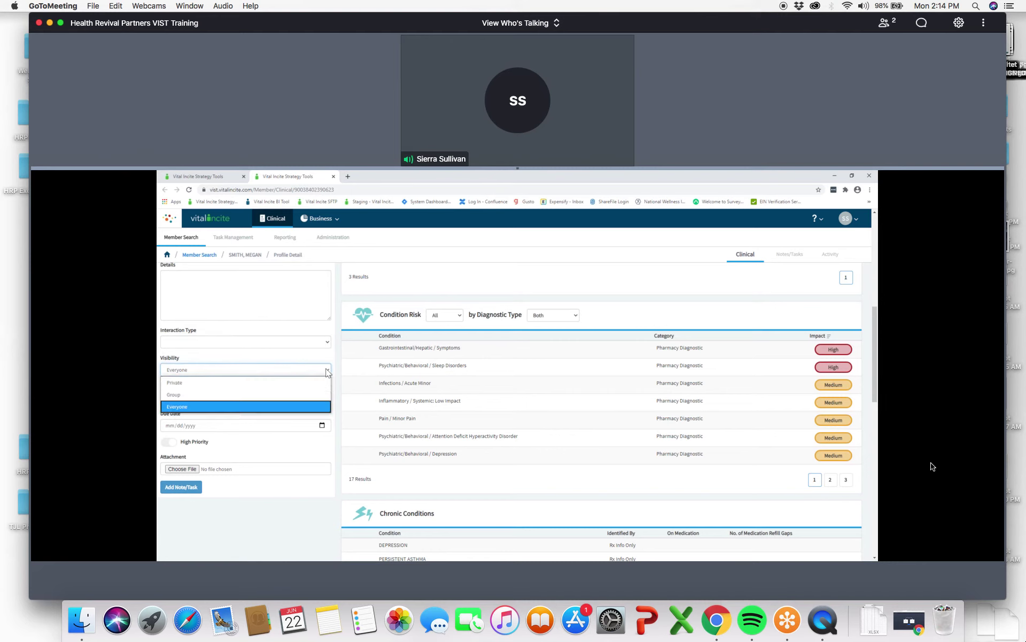
click(209, 410)
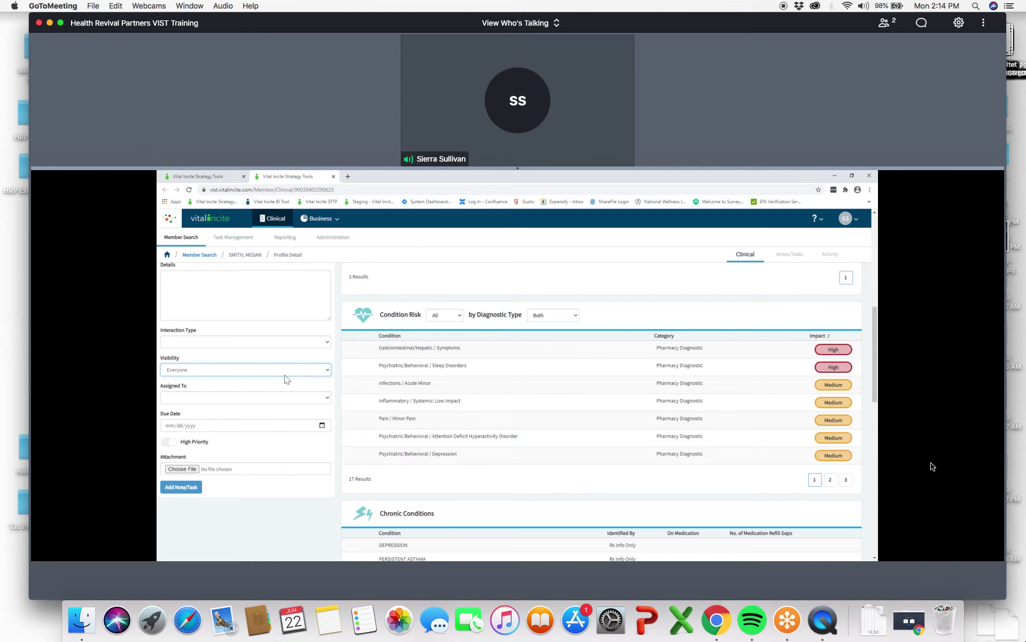
click(328, 372)
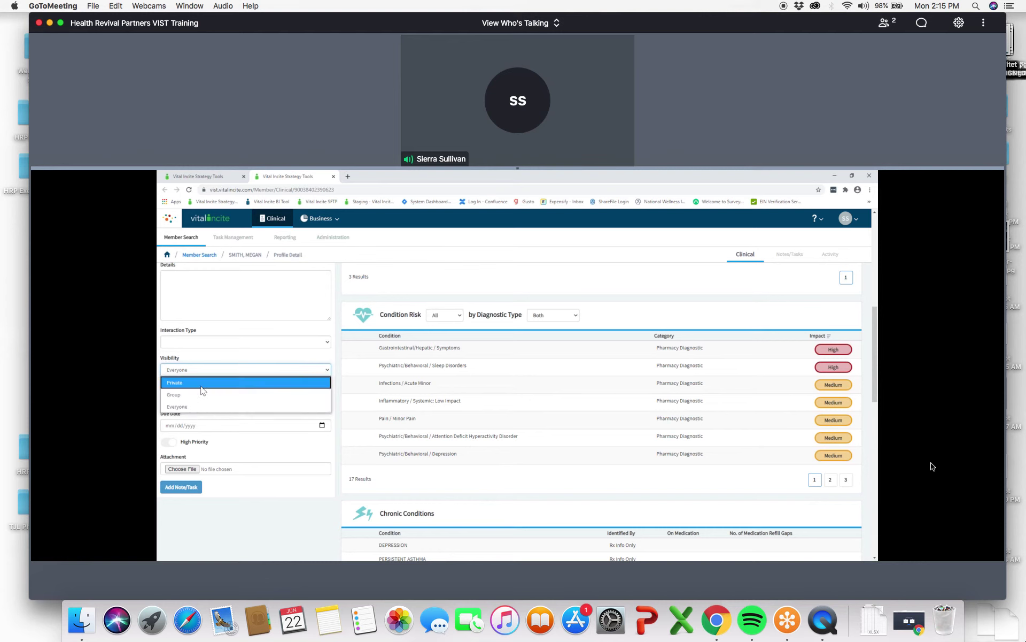
click(328, 373)
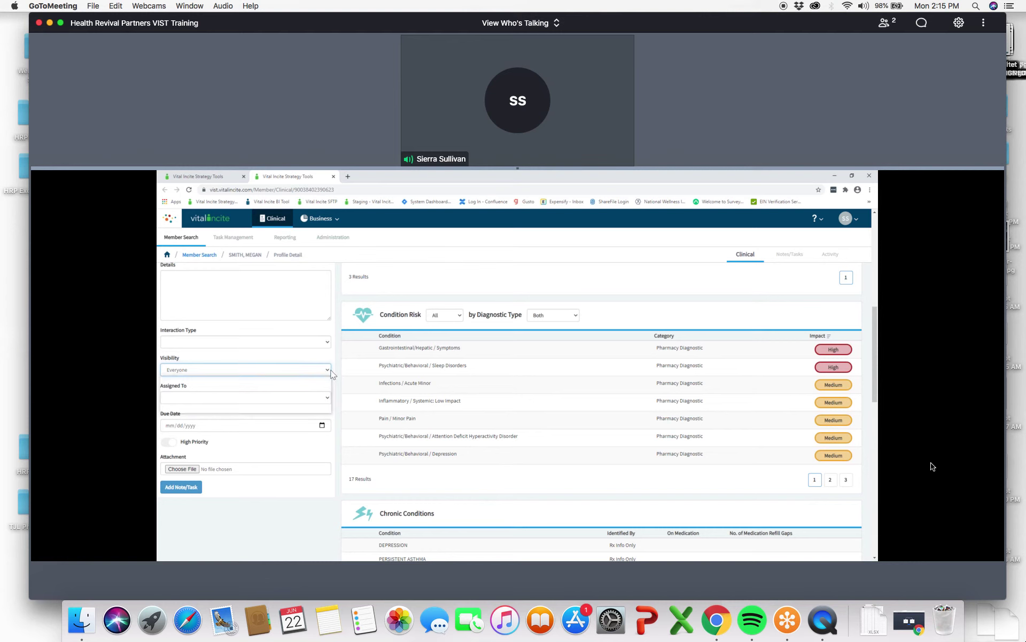
click(230, 401)
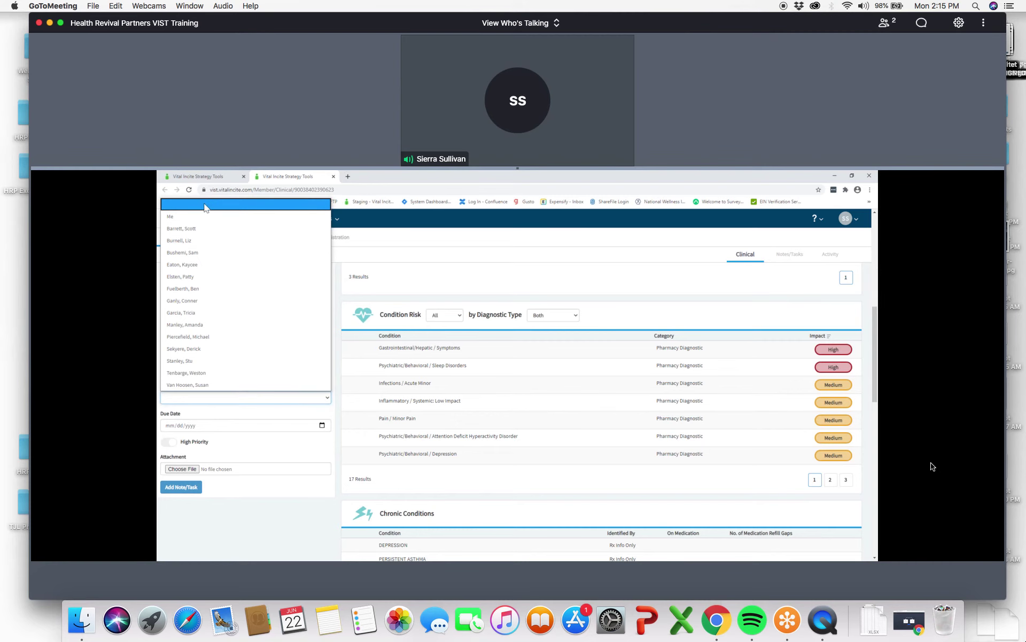
click(209, 204)
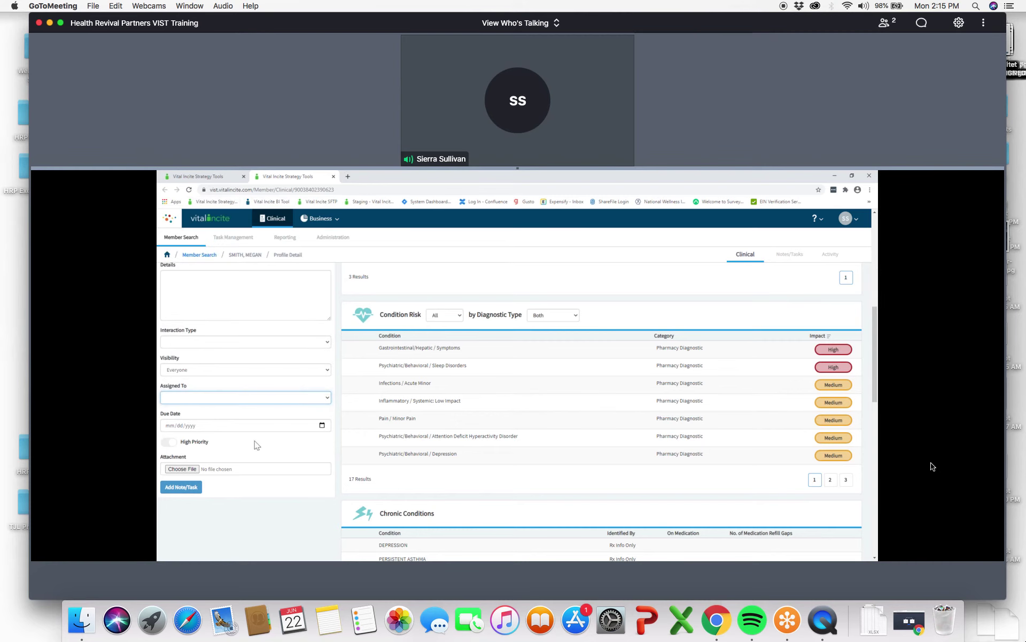
- Check the Due Date calendar and the High Priority option in the note form
click(321, 426)
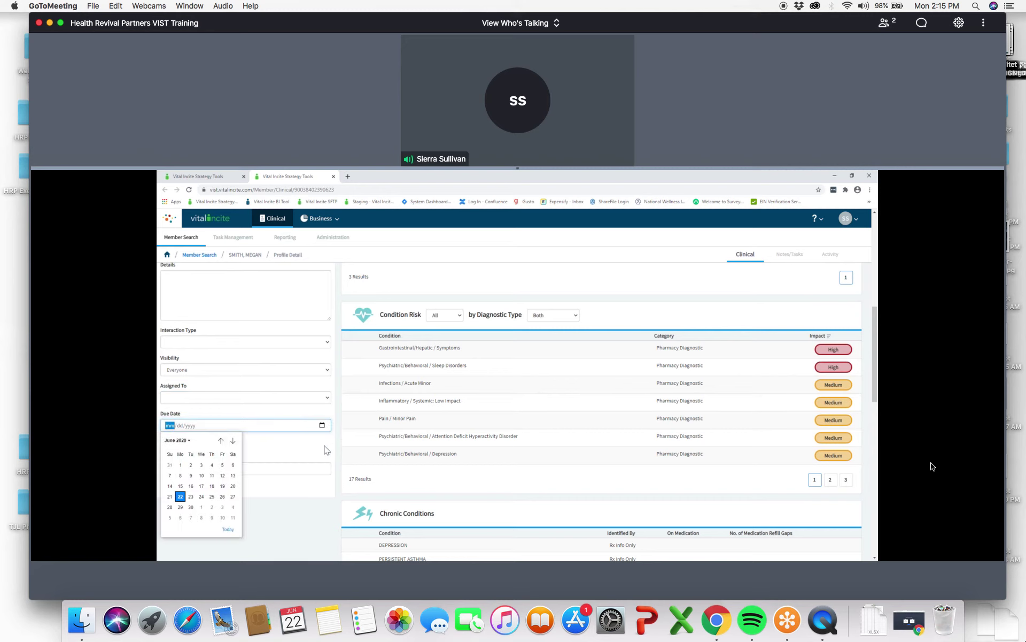
click(327, 450)
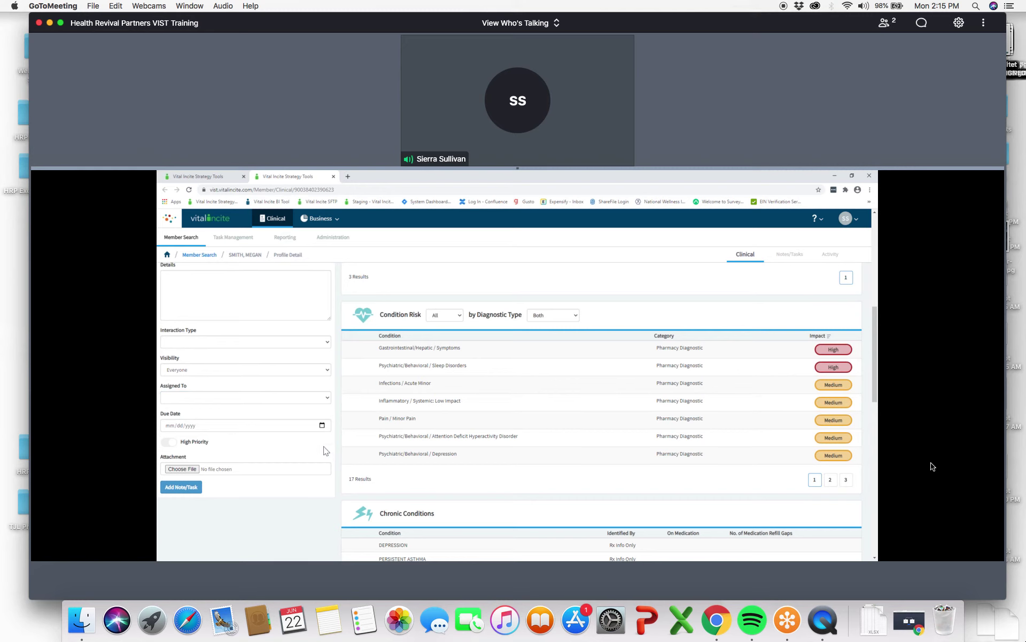
click(170, 446)
- Enter "test" as the title of the new note/task
scroll(284, 392, up, 3)
click(228, 359)
text(test)
click(229, 382)
- Set the note's interaction type to Outreach and assign it to Me
scroll(229, 382, down, 1)
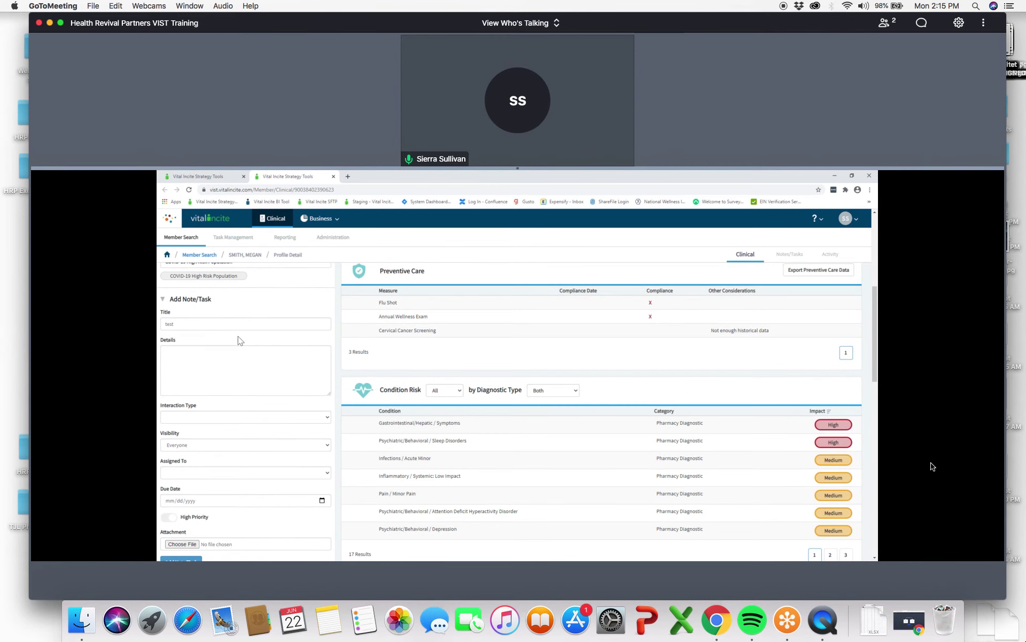
scroll(194, 324, down, 1)
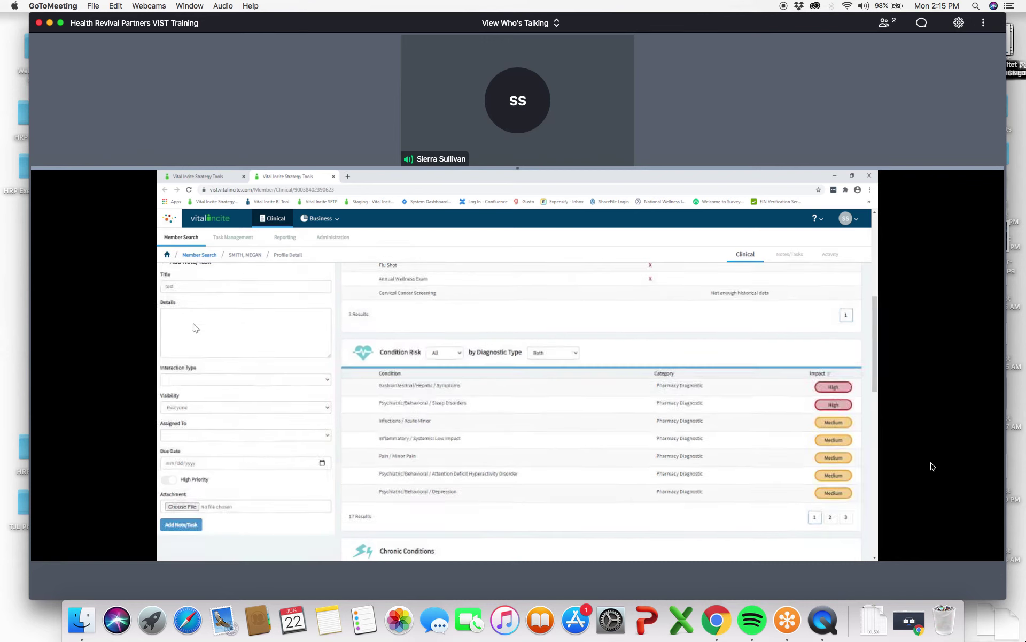
click(211, 379)
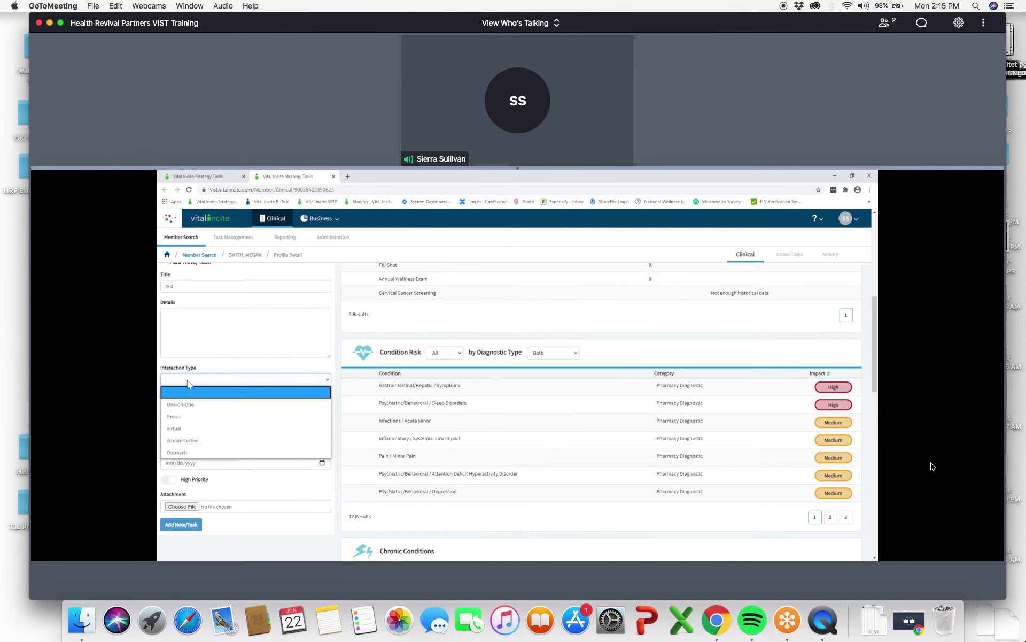
click(185, 452)
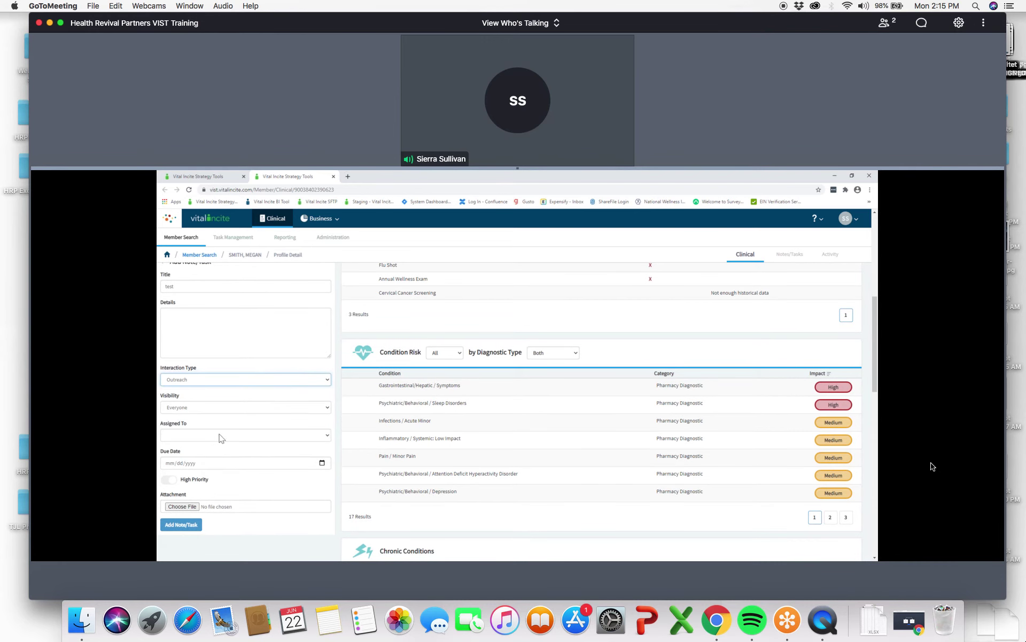
click(179, 434)
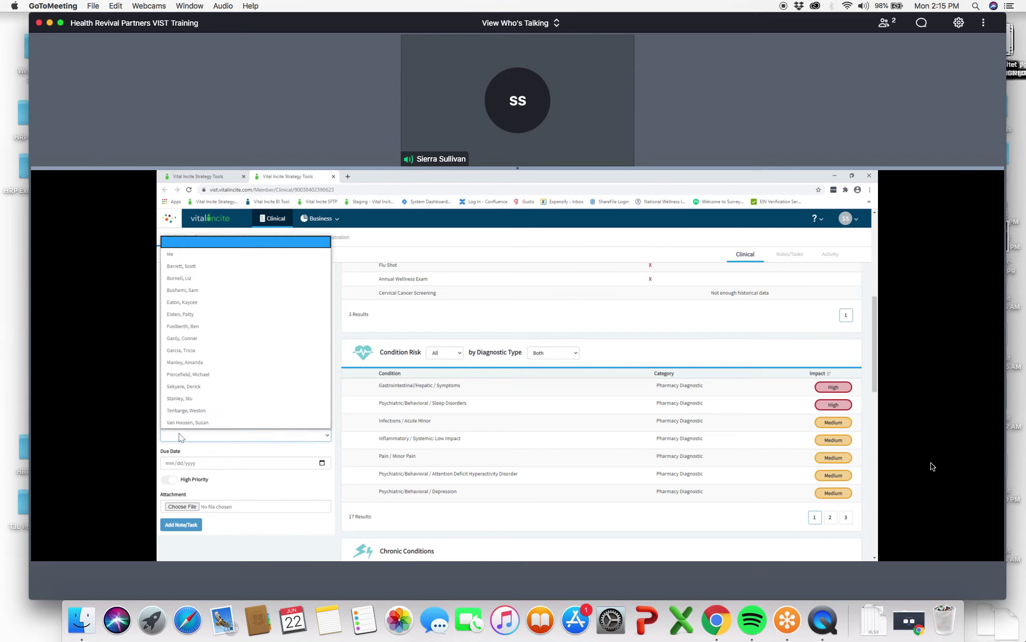
click(188, 257)
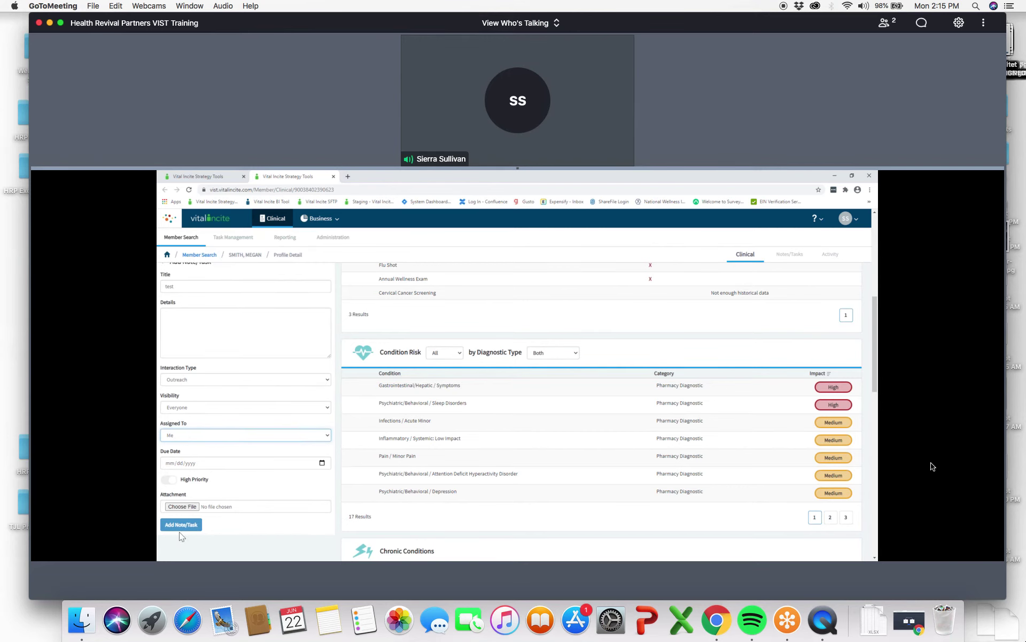
- Pick a due date from the calendar and add the note/task to the member's profile
click(192, 464)
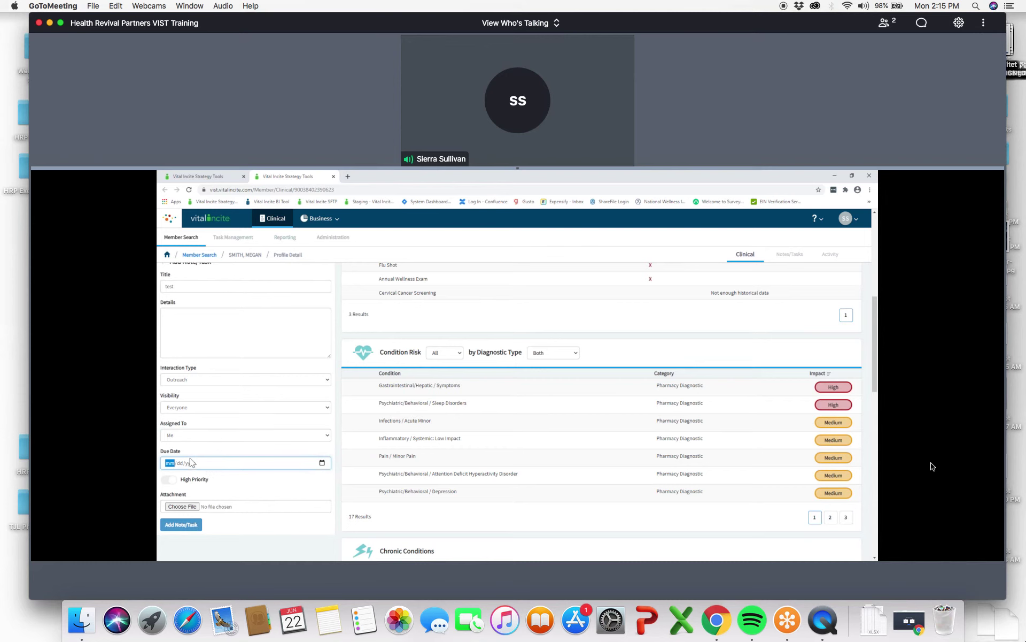
click(322, 463)
click(185, 418)
click(179, 525)
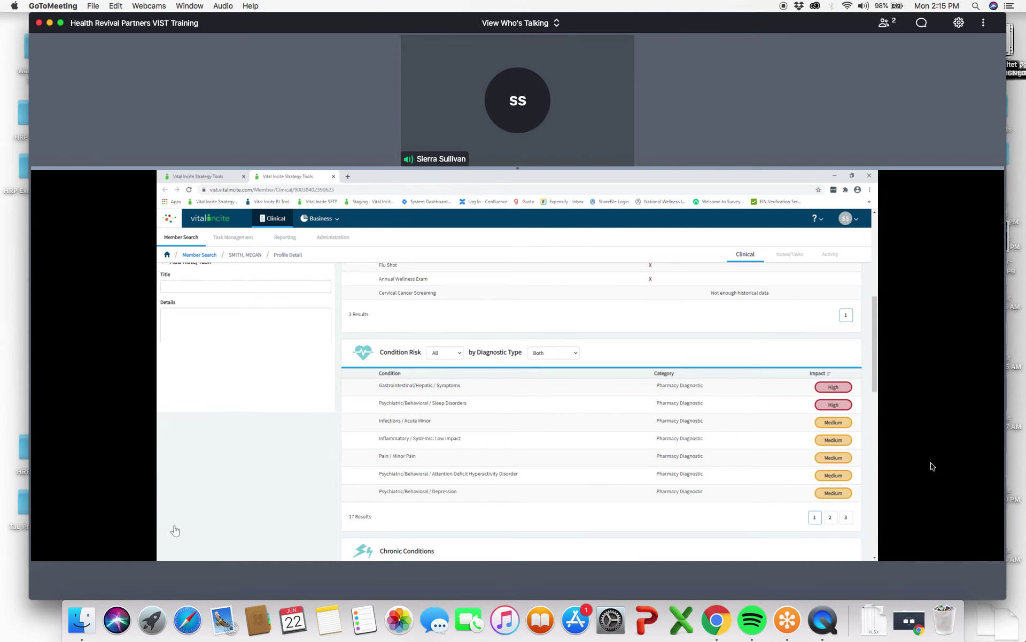
- Open the member's Notes/Tasks list and go to User Tasks under Task Management
scroll(247, 485, up, 4)
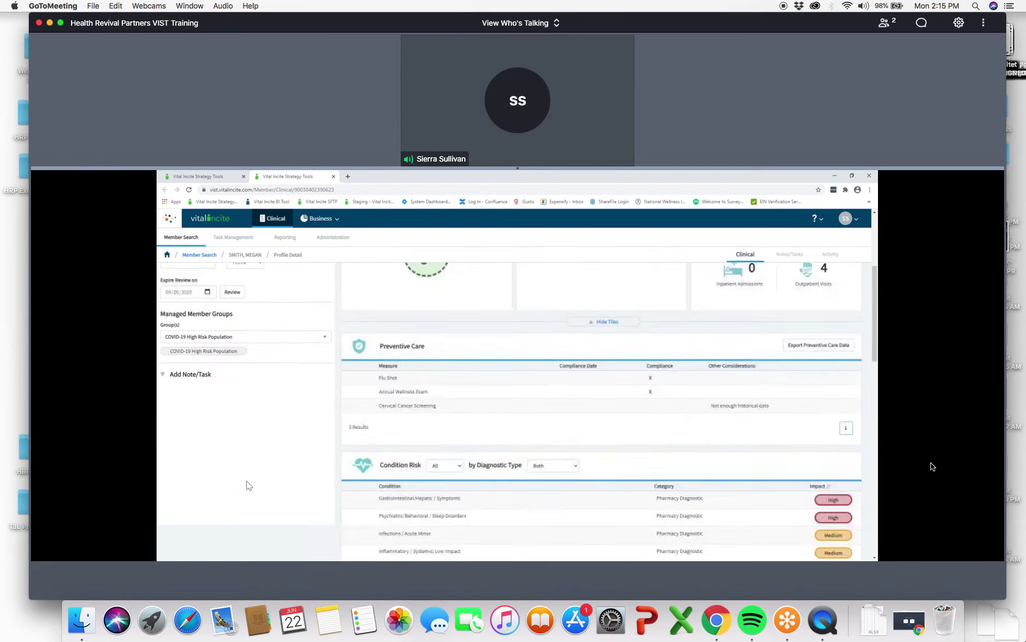
scroll(246, 482, up, 2)
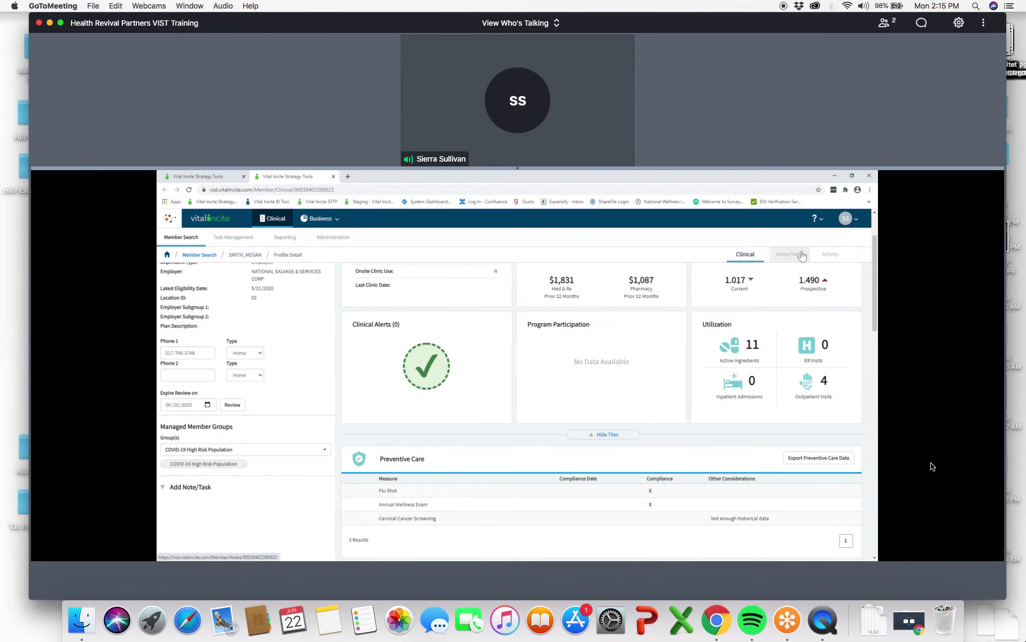
click(795, 255)
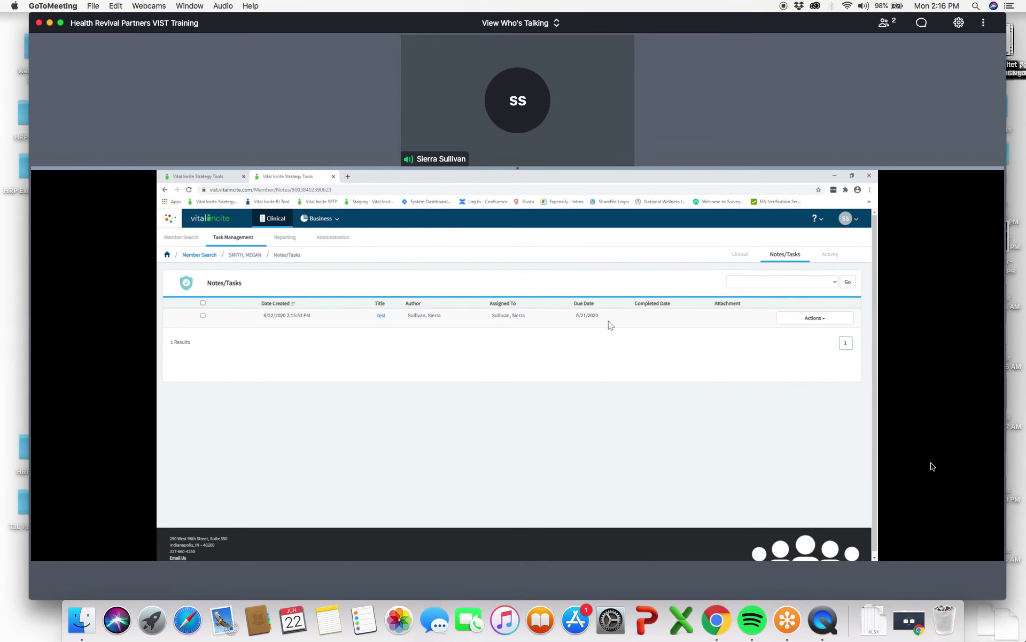
click(234, 239)
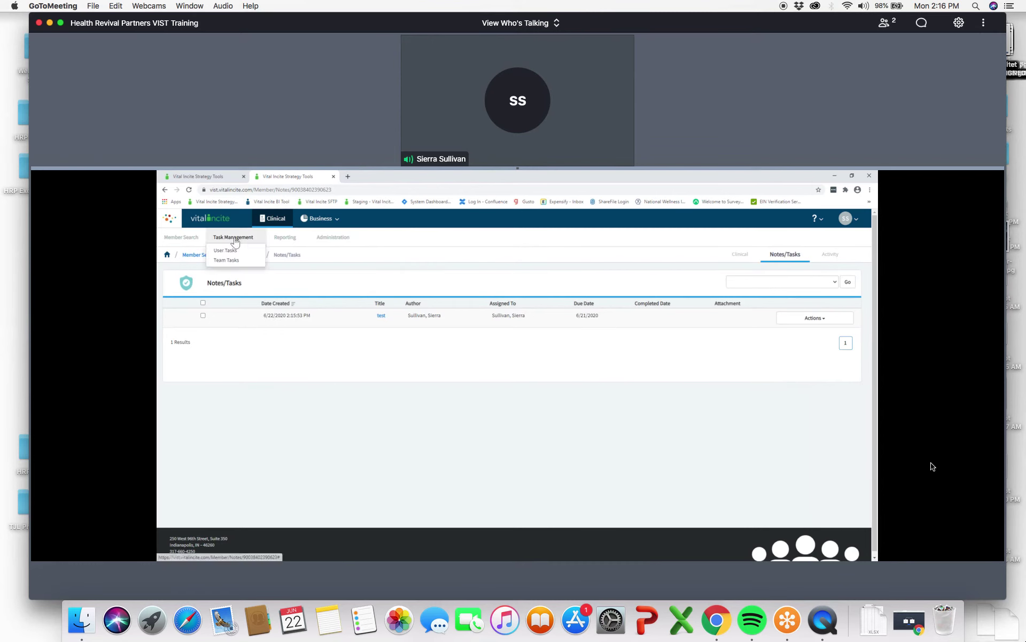
click(227, 253)
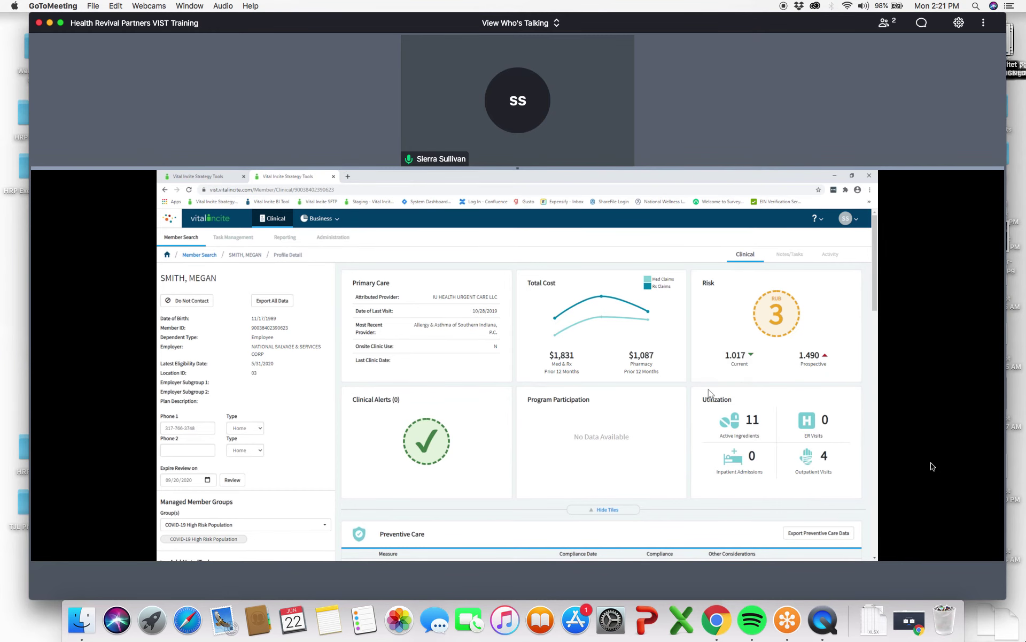
- Examine the member's Top Rx through PBM table and its Cost and Count ranking options
scroll(709, 392, down, 5)
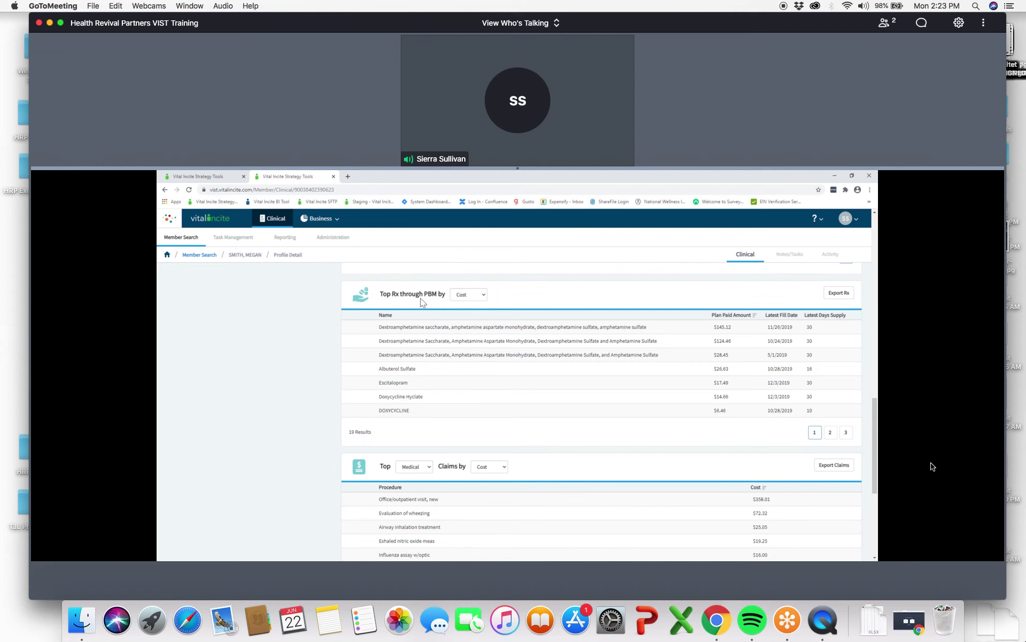
click(472, 296)
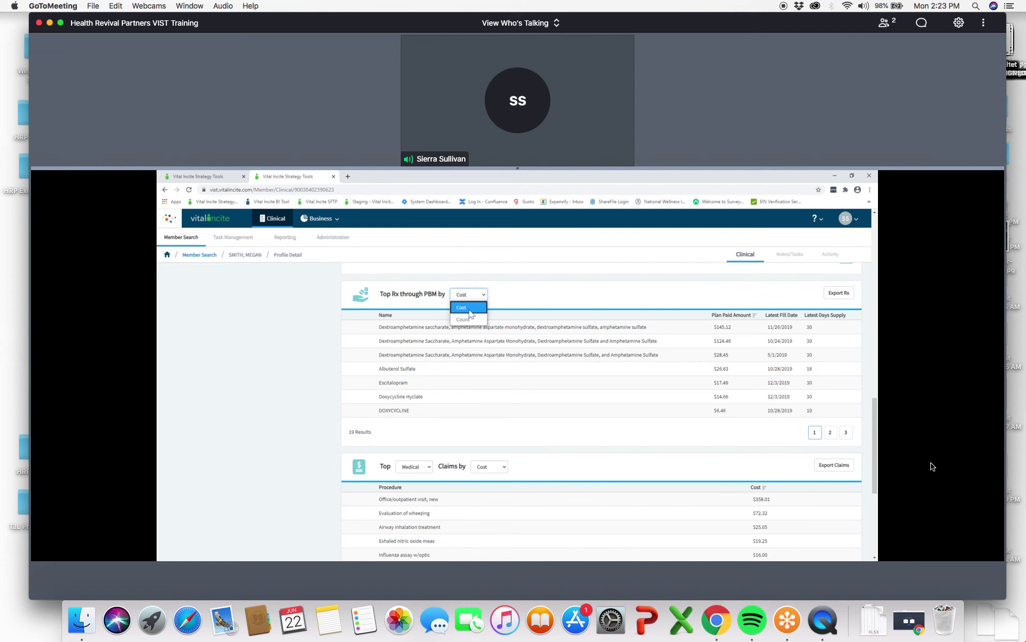
click(506, 299)
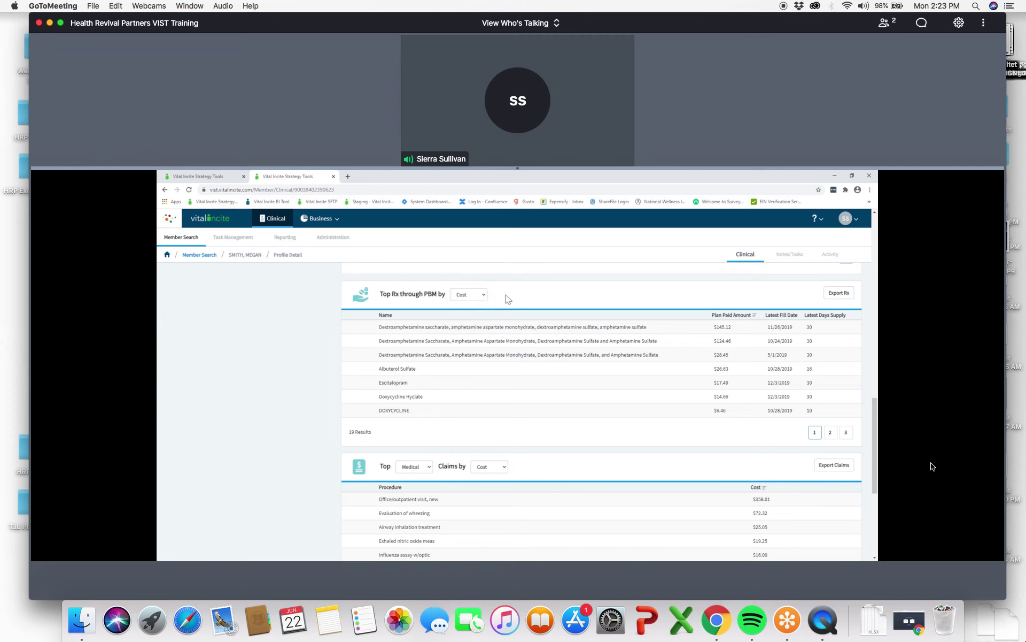
mouse_move(723, 331)
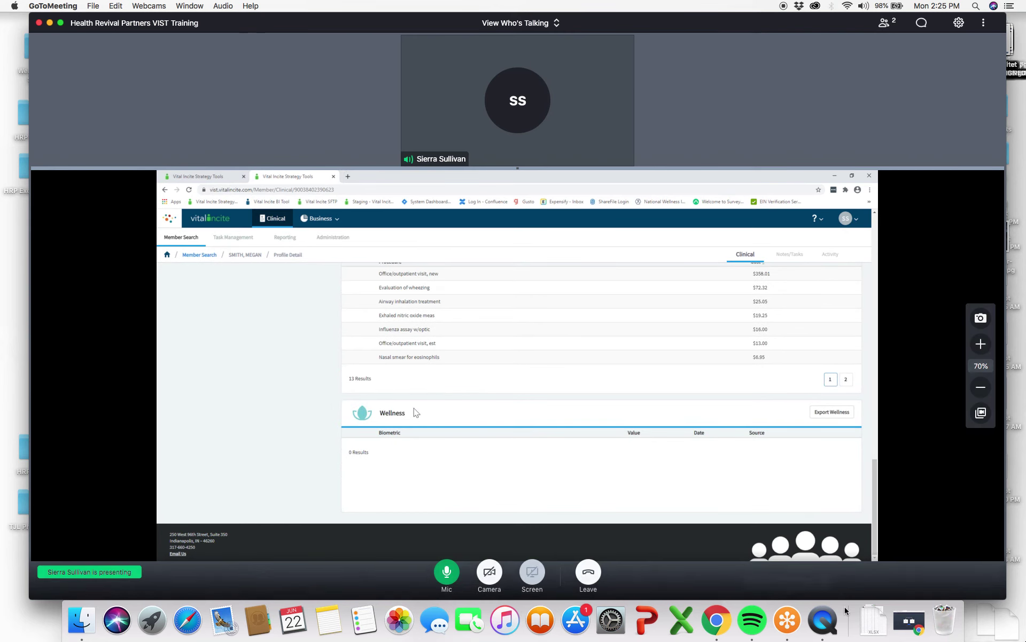
click(820, 627)
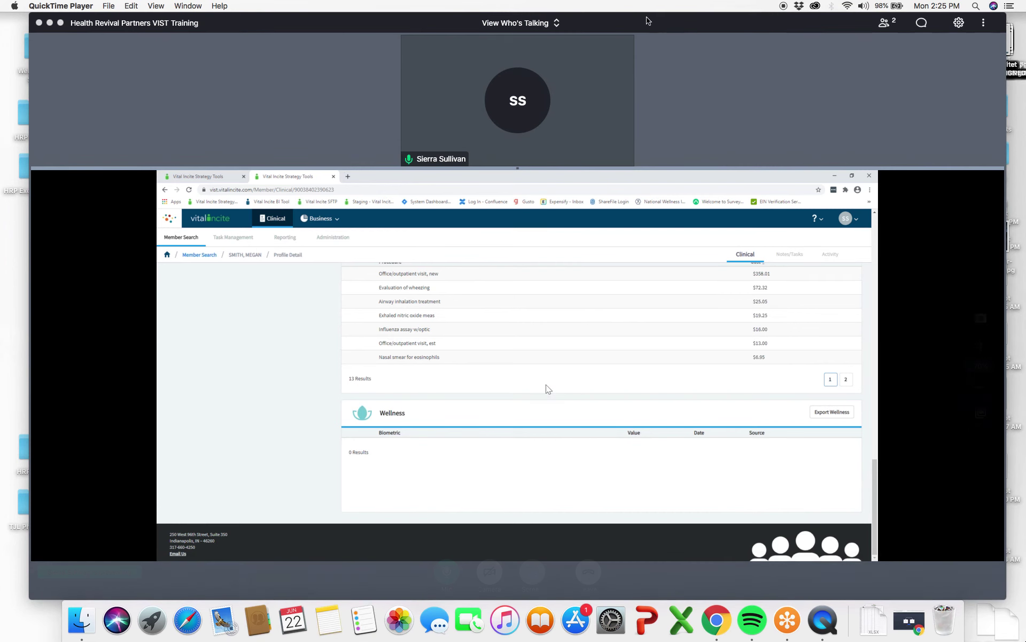
mouse_move(650, 20)
mouse_down()
mouse_move(734, 602)
mouse_move(639, 203)
mouse_move(641, 46)
mouse_move(643, 29)
mouse_move(656, 28)
mouse_up()
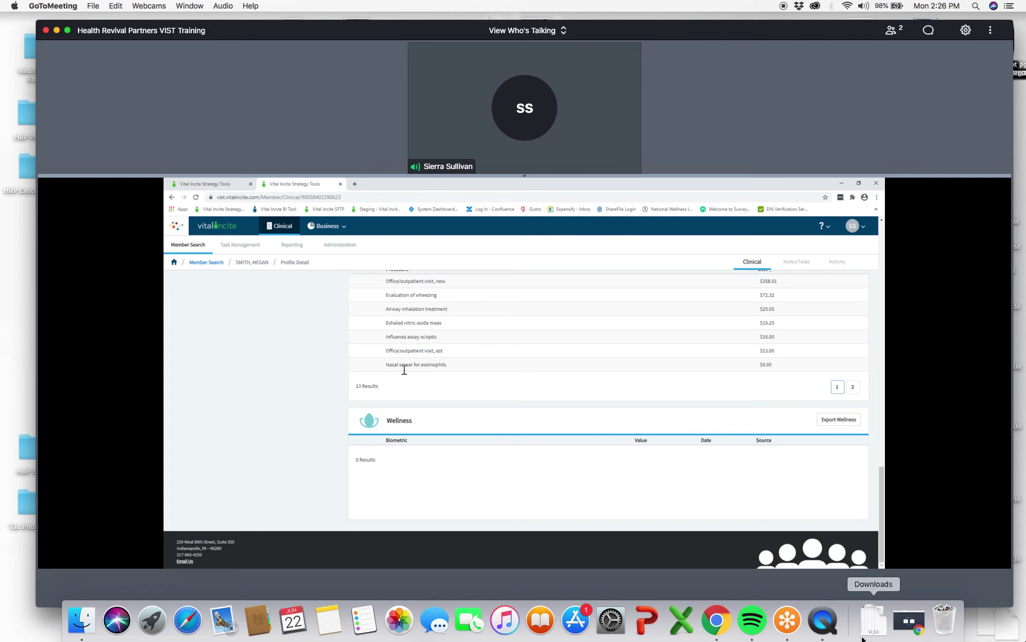
- Return to the start of the member's clinical profile and close its browser tab
scroll(302, 408, up, 3)
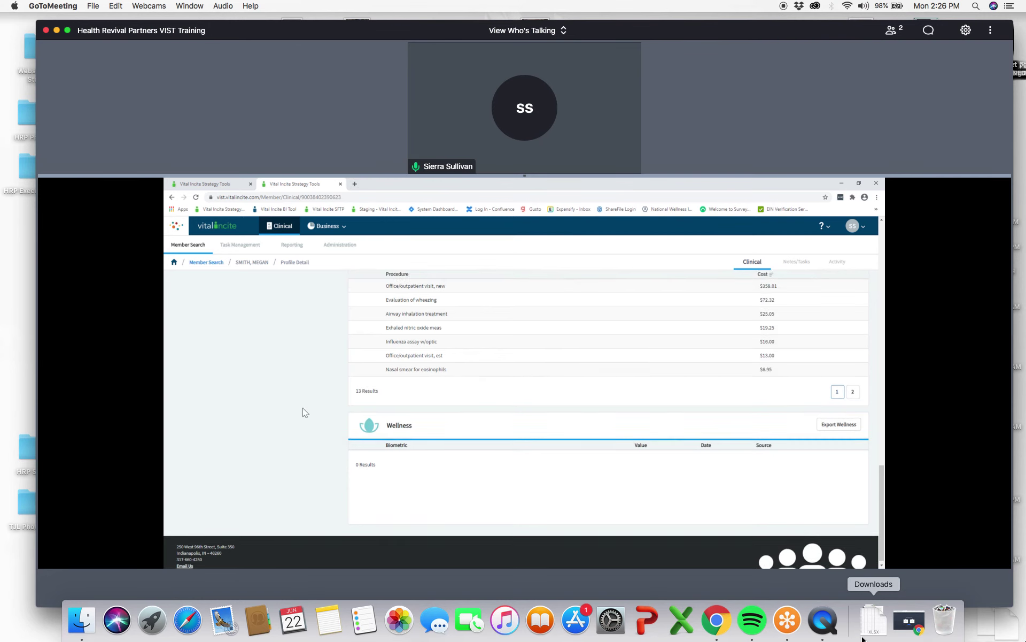
scroll(307, 409, up, 8)
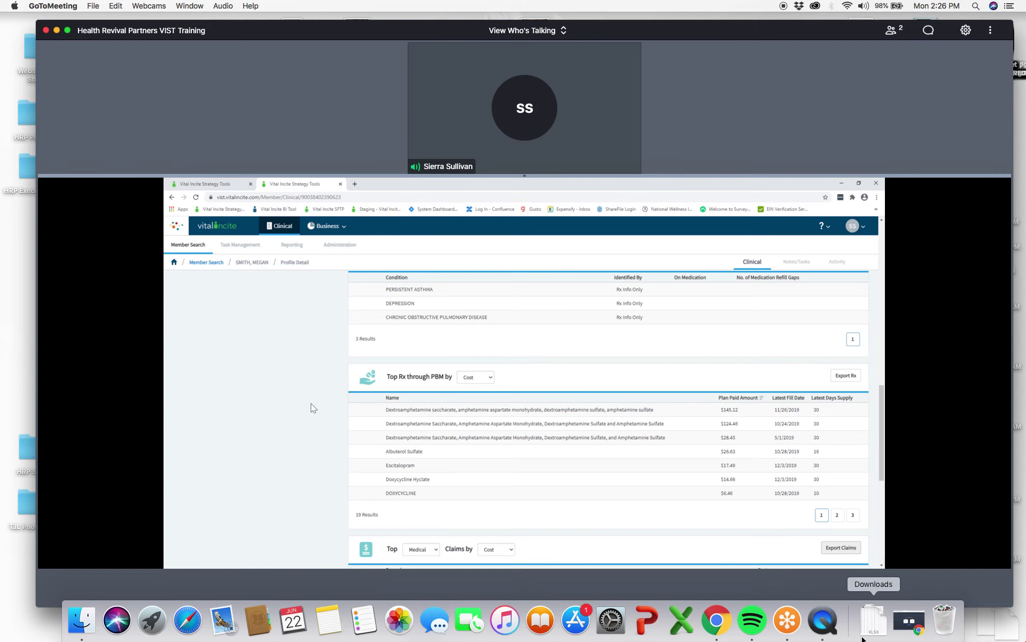
scroll(313, 408, up, 20)
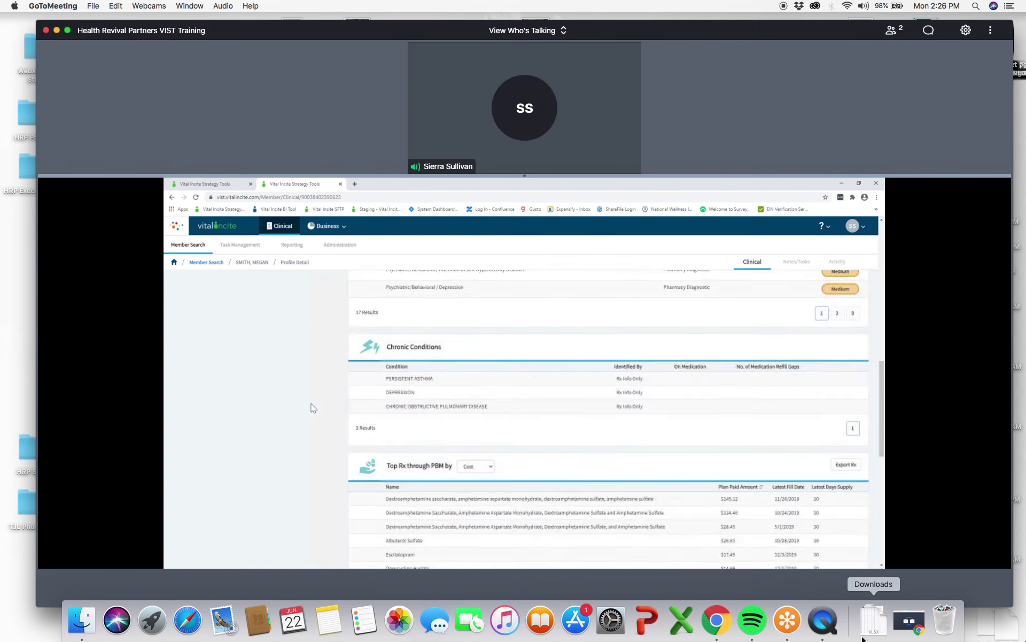
scroll(313, 408, up, 3)
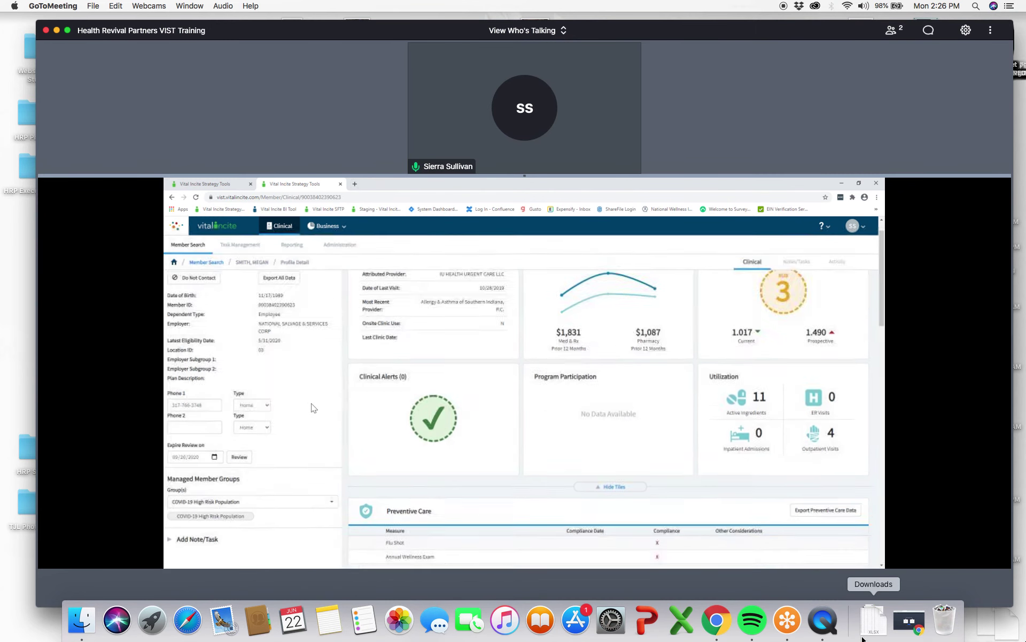
click(340, 184)
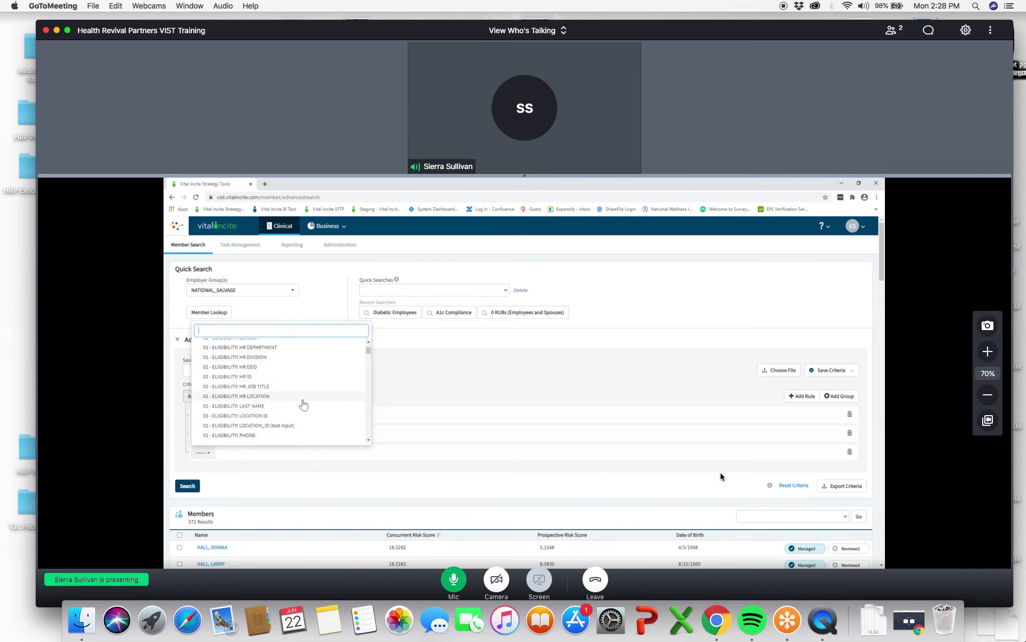
- Enlarge the shared screen view to 90% and widen the meeting window
scroll(720, 476, up, 3)
scroll(720, 476, down, 3)
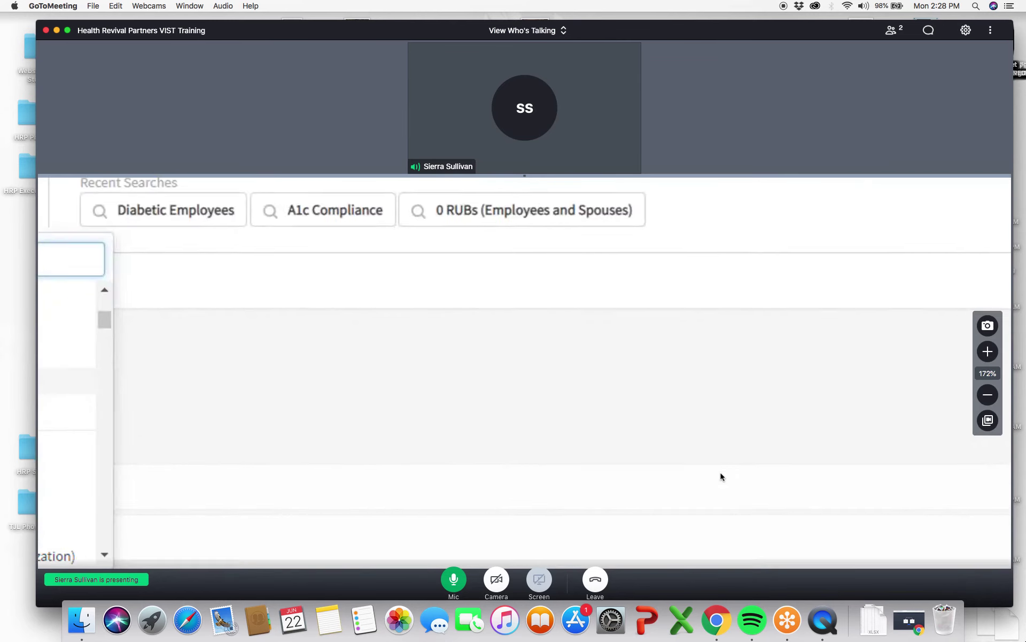
scroll(721, 477, down, 3)
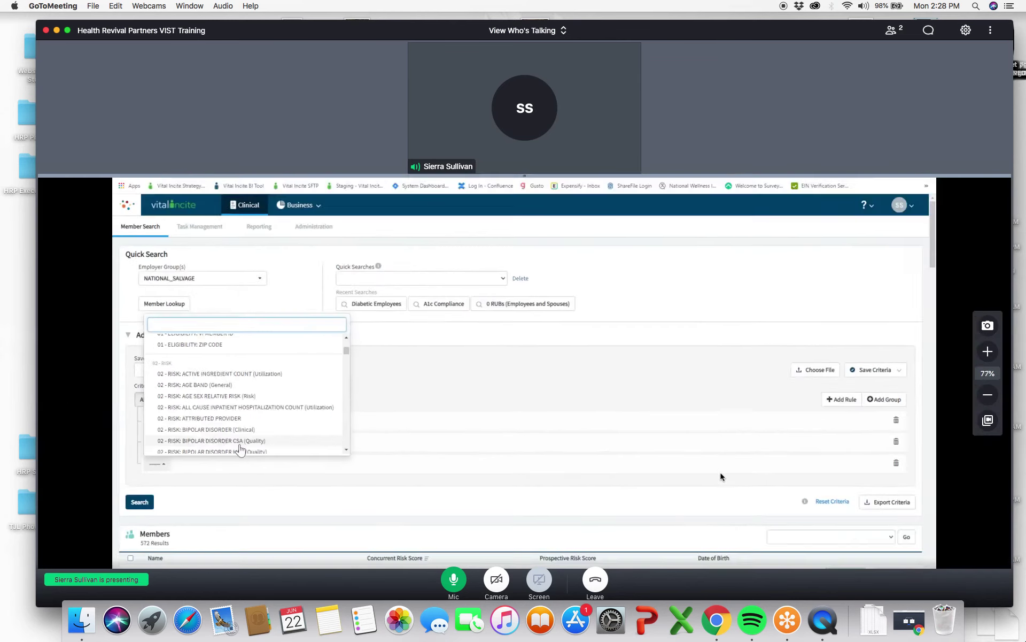
scroll(720, 476, down, 1)
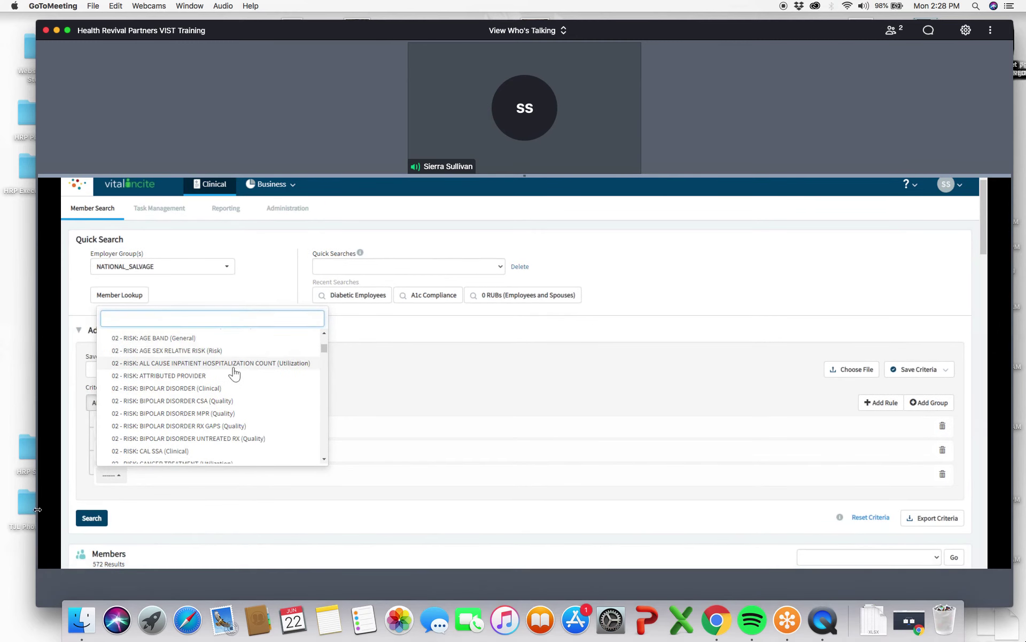
drag(37, 509, 1, 507)
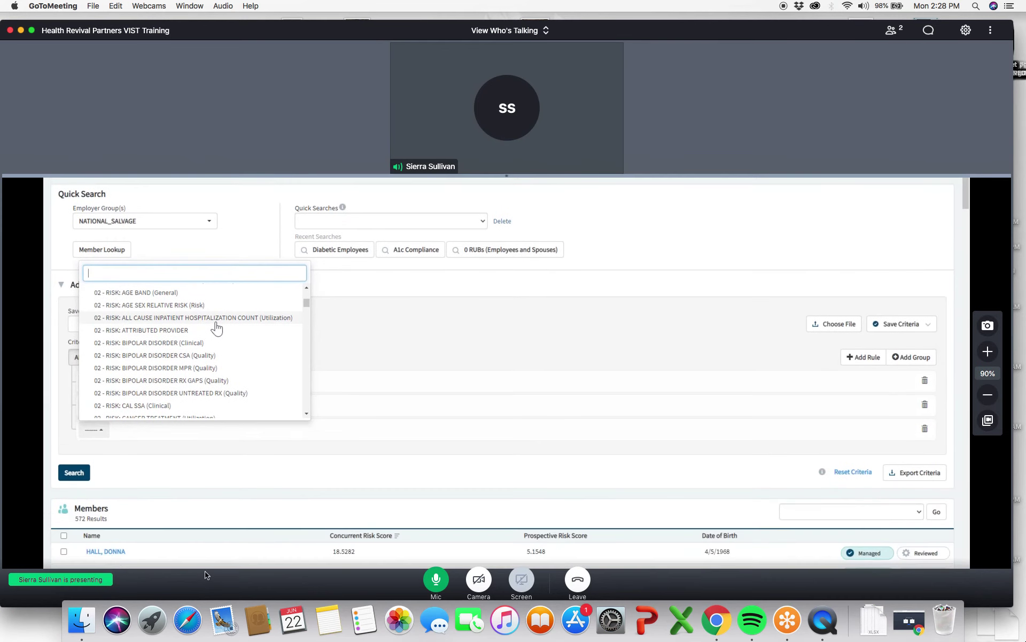
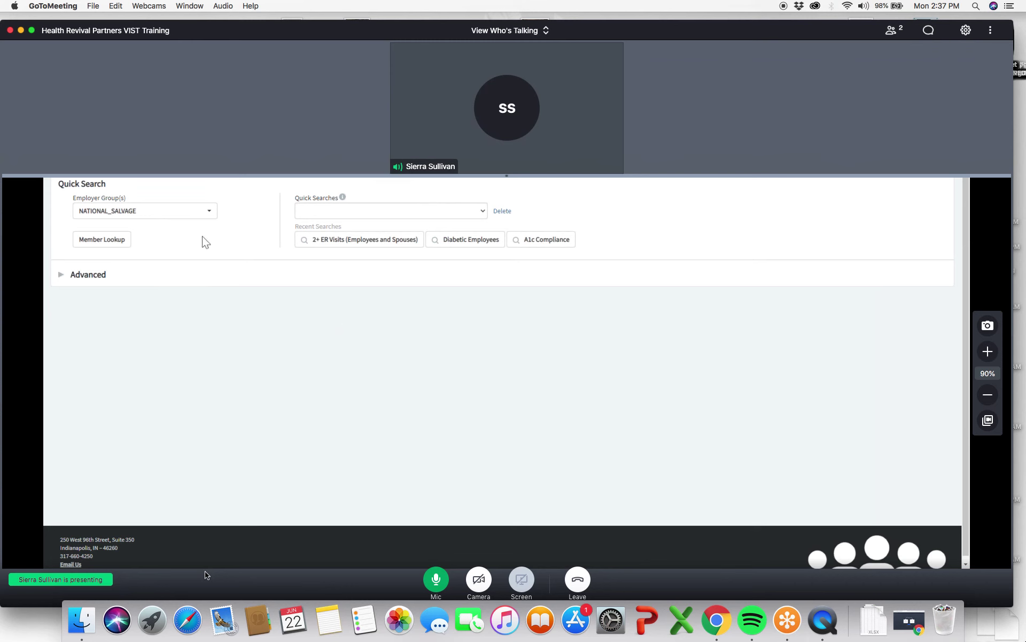
- Expand the Advanced search with the saved Rx Search criteria and examine the alternate drug name value
click(61, 278)
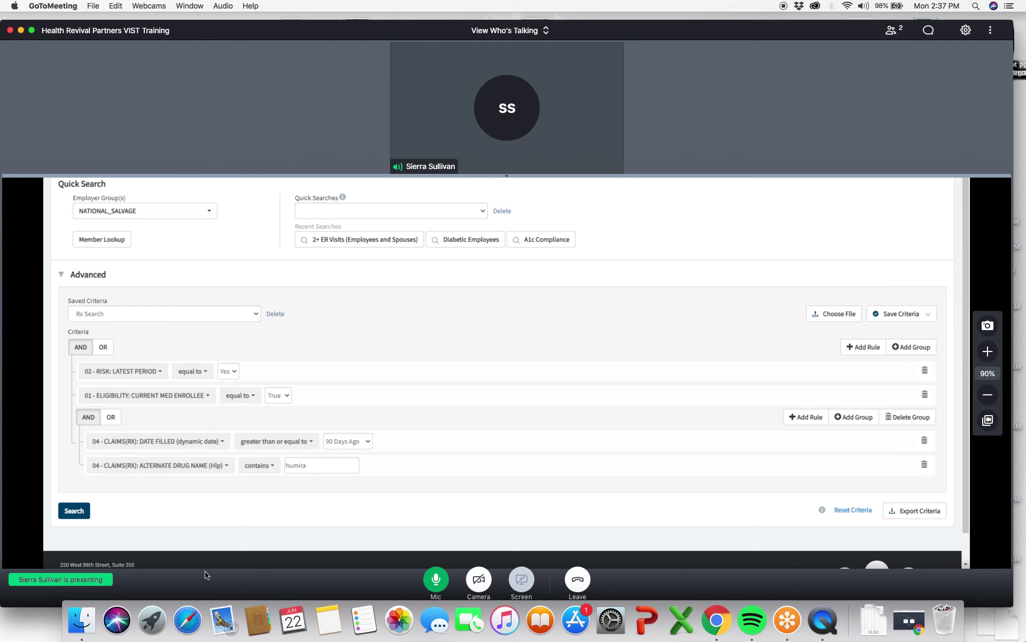
drag(328, 464, 268, 463)
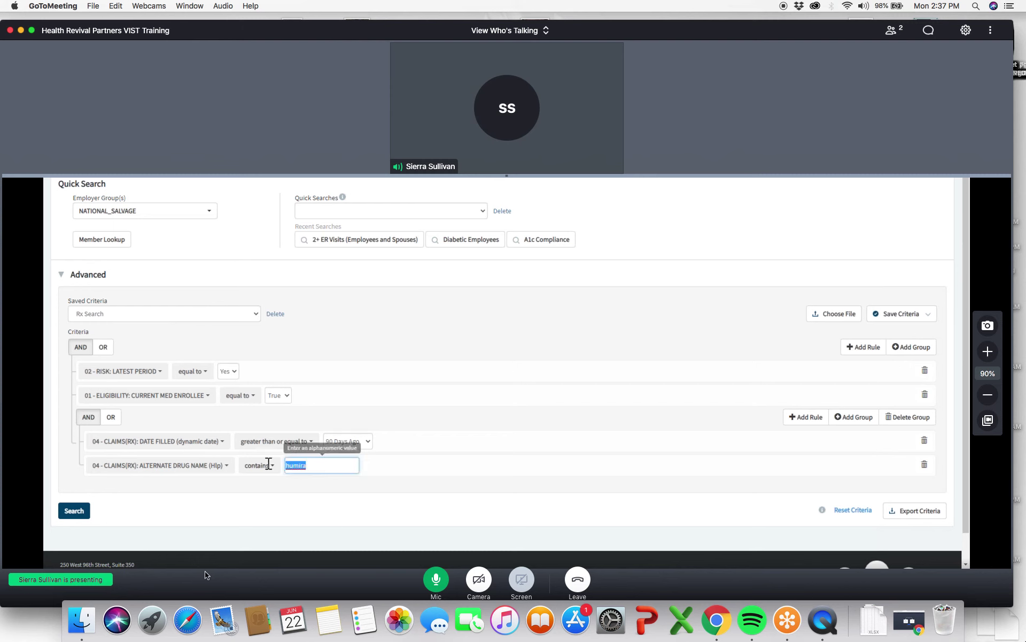
click(323, 466)
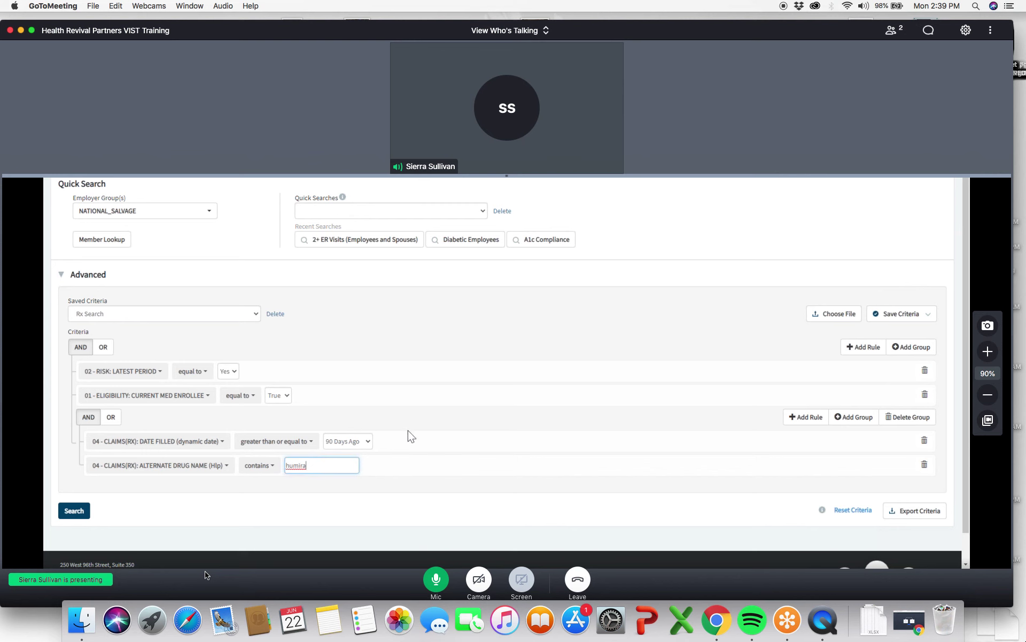
- Look through the Chronic Conditions report and open the list of total members with hypertension
click(209, 179)
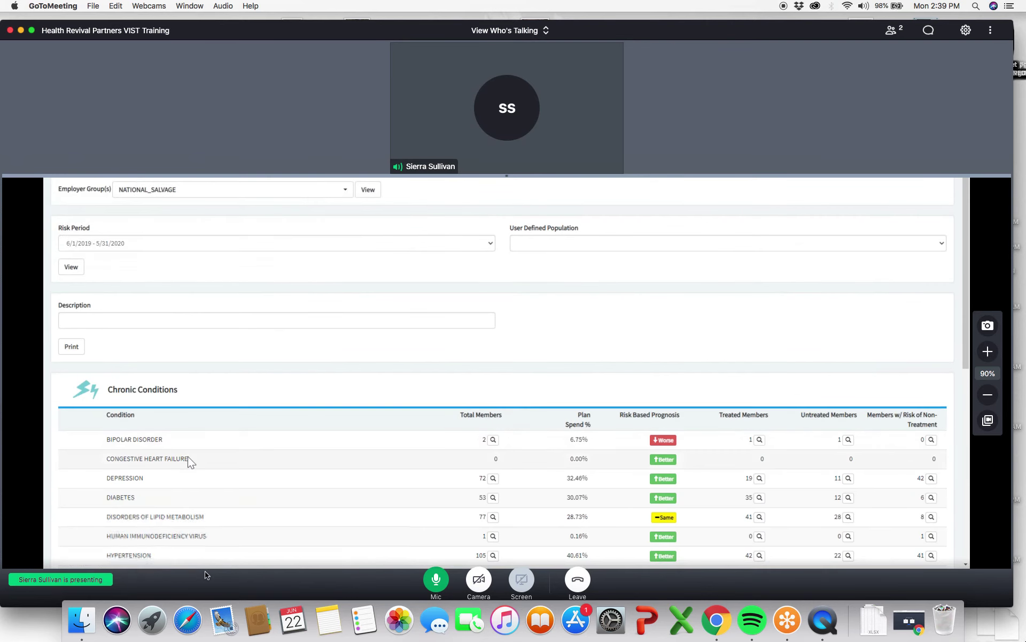
scroll(362, 392, down, 3)
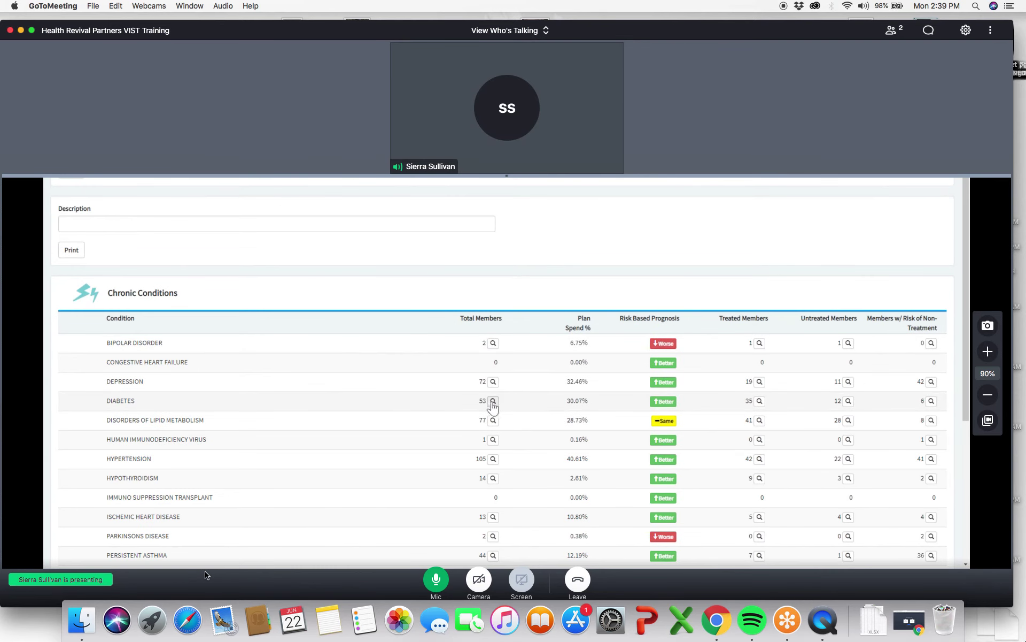
click(493, 459)
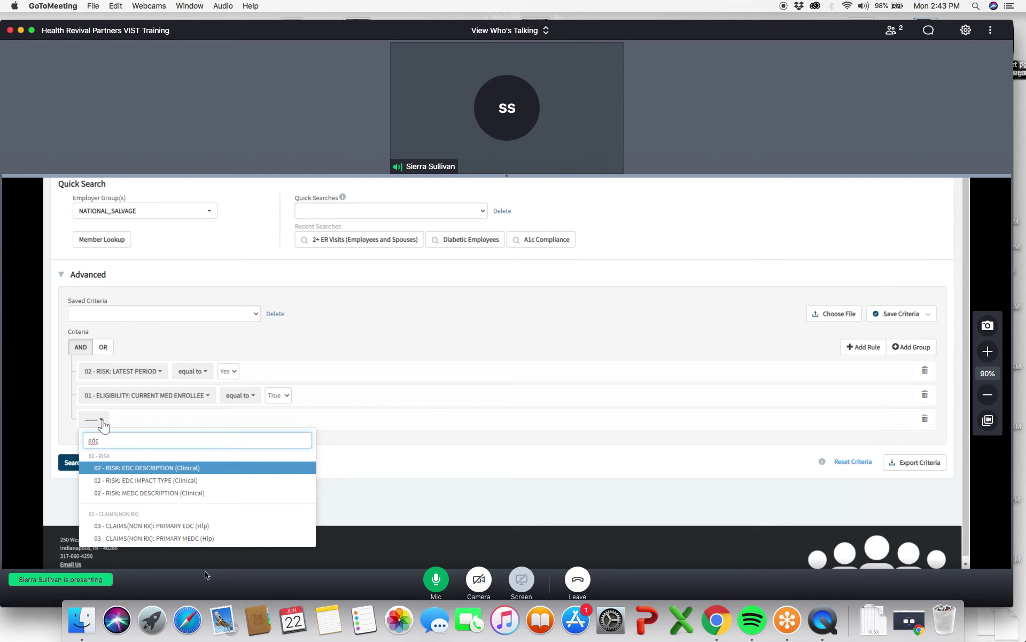
- Set the third search rule to 02 - RISK: MEDC DESCRIPTION (Clinical) and look through its category values
click(154, 494)
click(299, 423)
scroll(306, 395, down, 2)
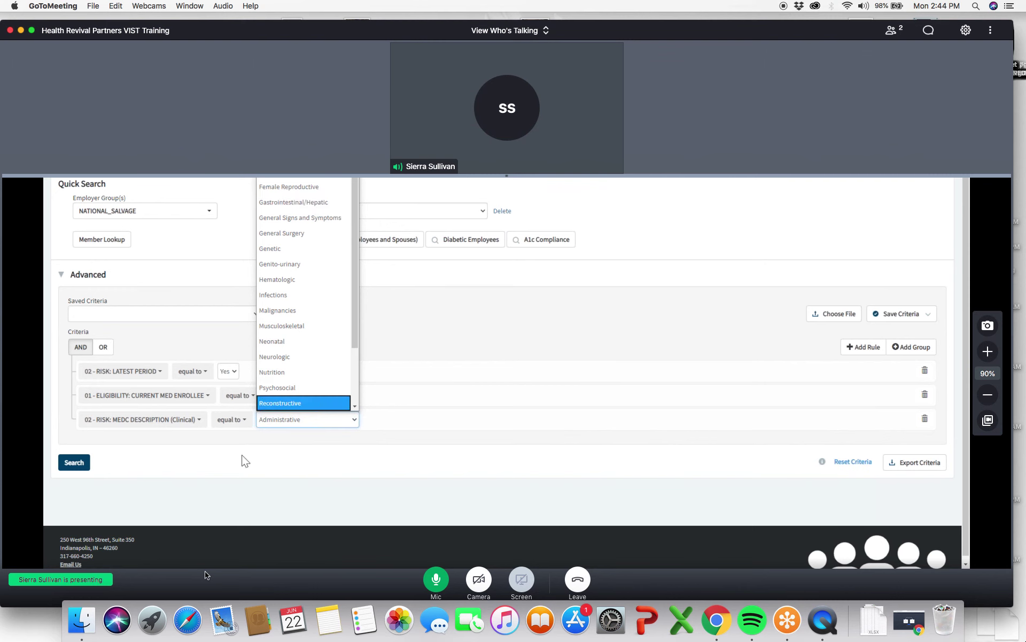
click(171, 425)
- Change the third search rule to 02 - RISK: EDC DESCRIPTION (Clinical) equal to Gastroesophageal reflux
click(170, 423)
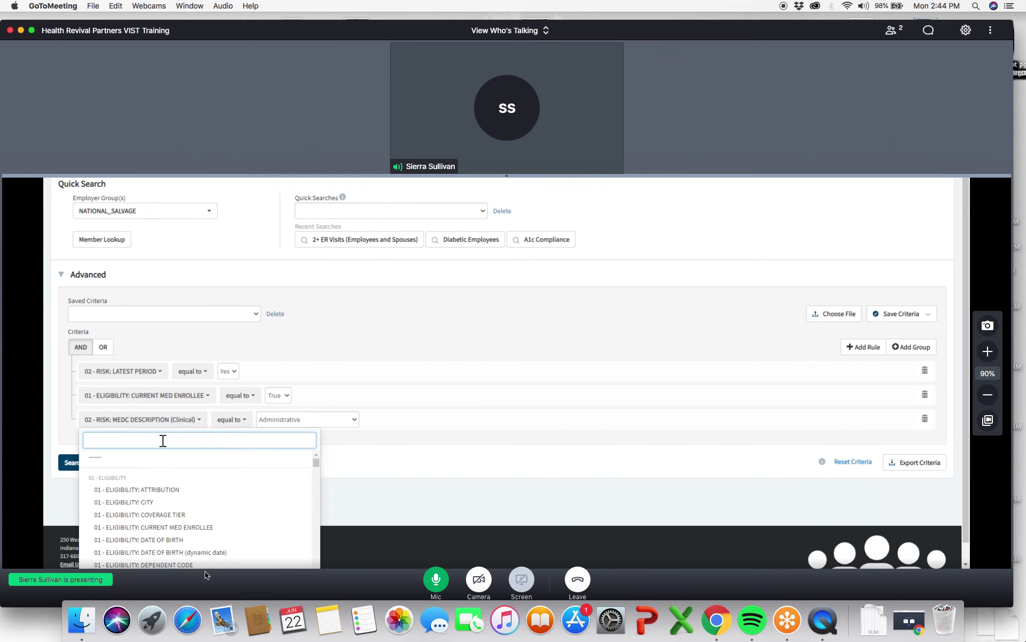
text(edc)
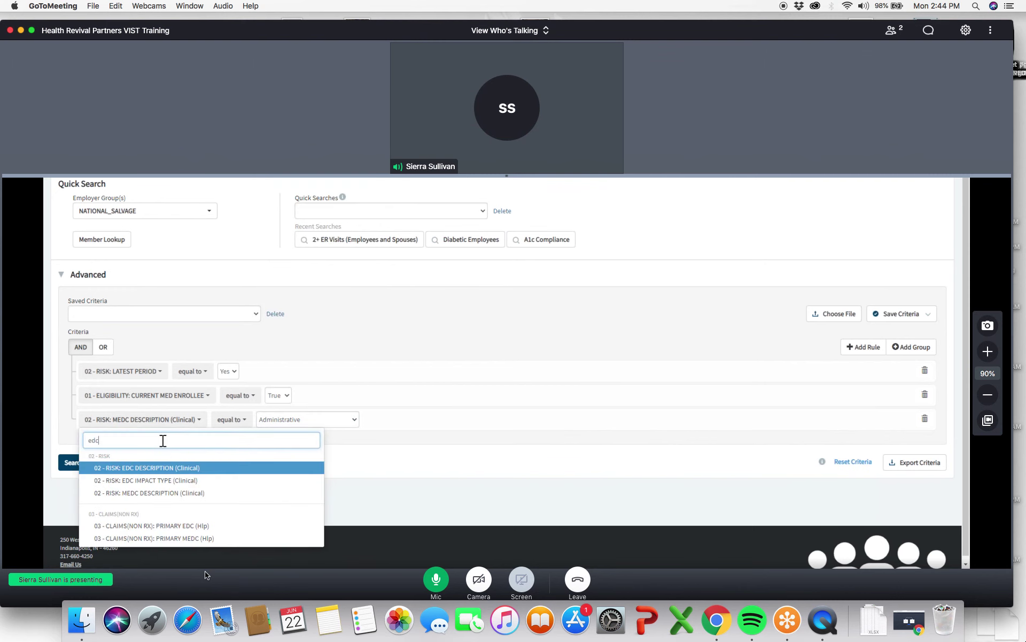
click(156, 471)
click(273, 423)
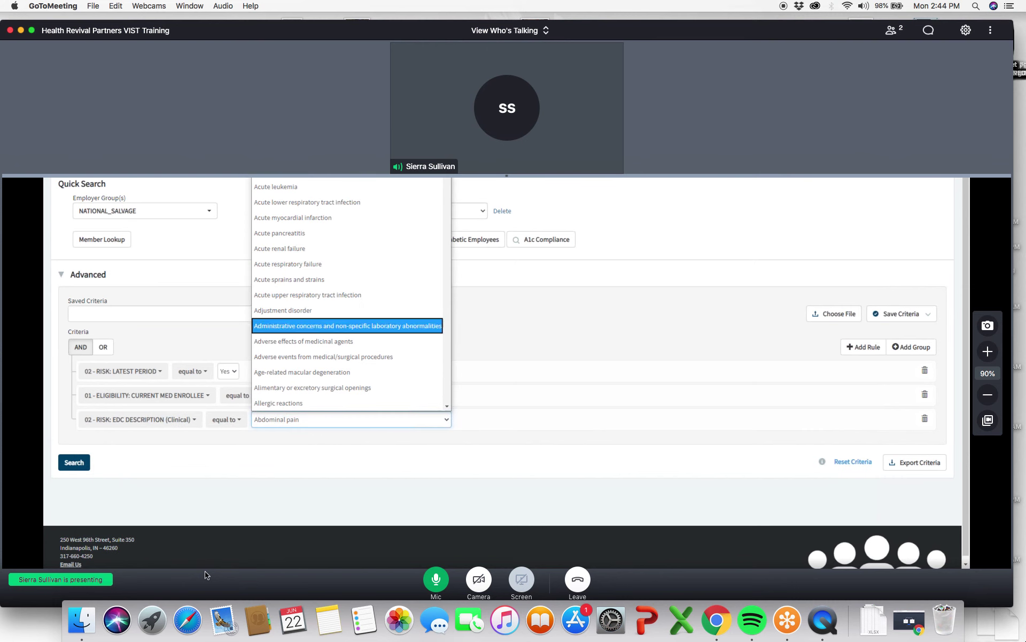
click(309, 420)
click(311, 425)
key(g)
key(e)
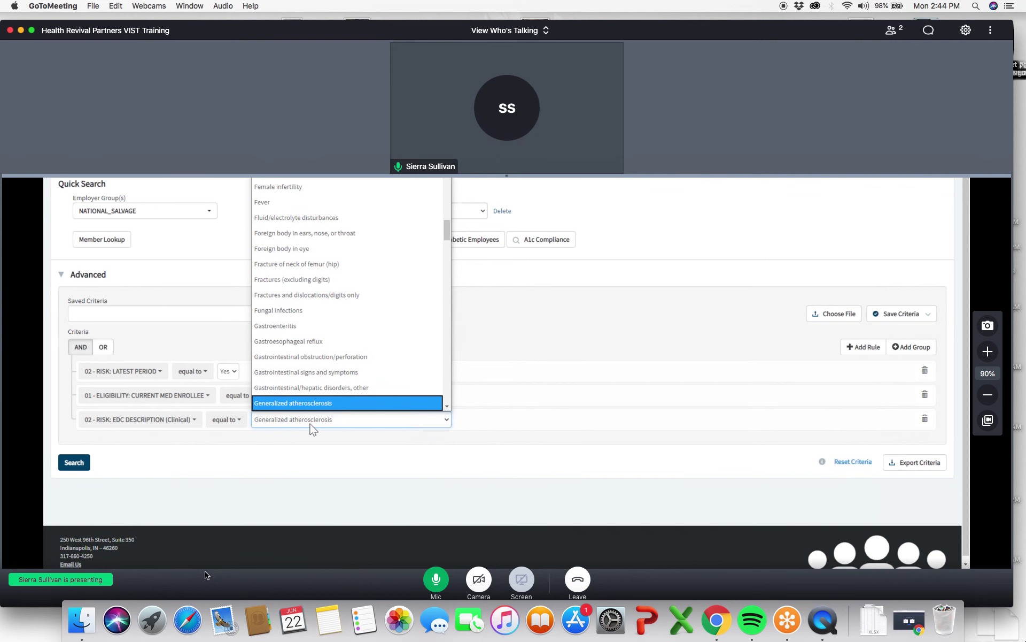
click(334, 345)
- Run the advanced search and review the list of matching members
click(68, 464)
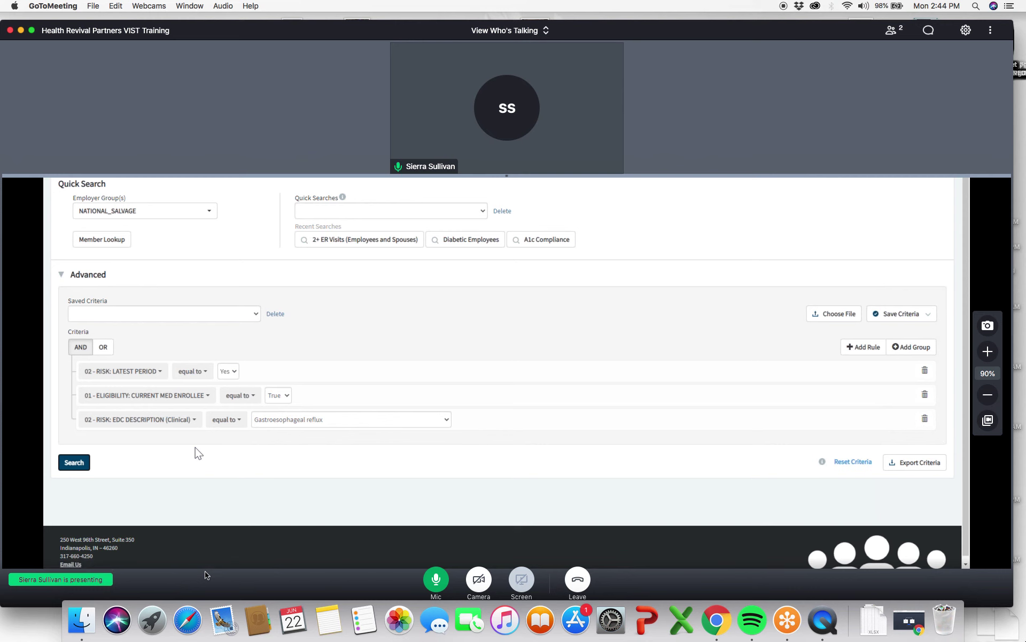
scroll(253, 428, down, 3)
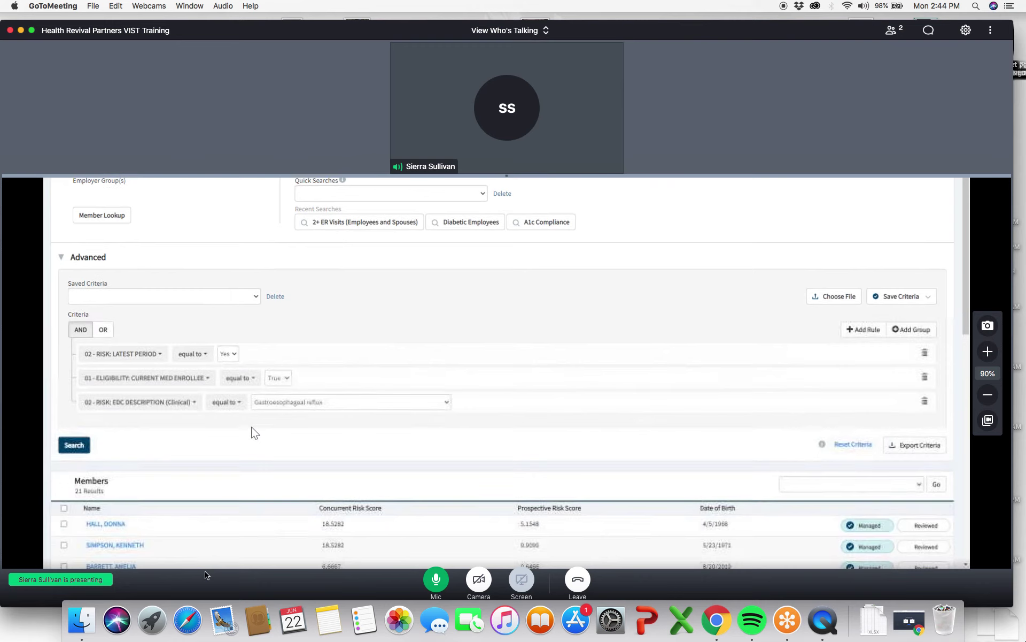
scroll(254, 423, down, 2)
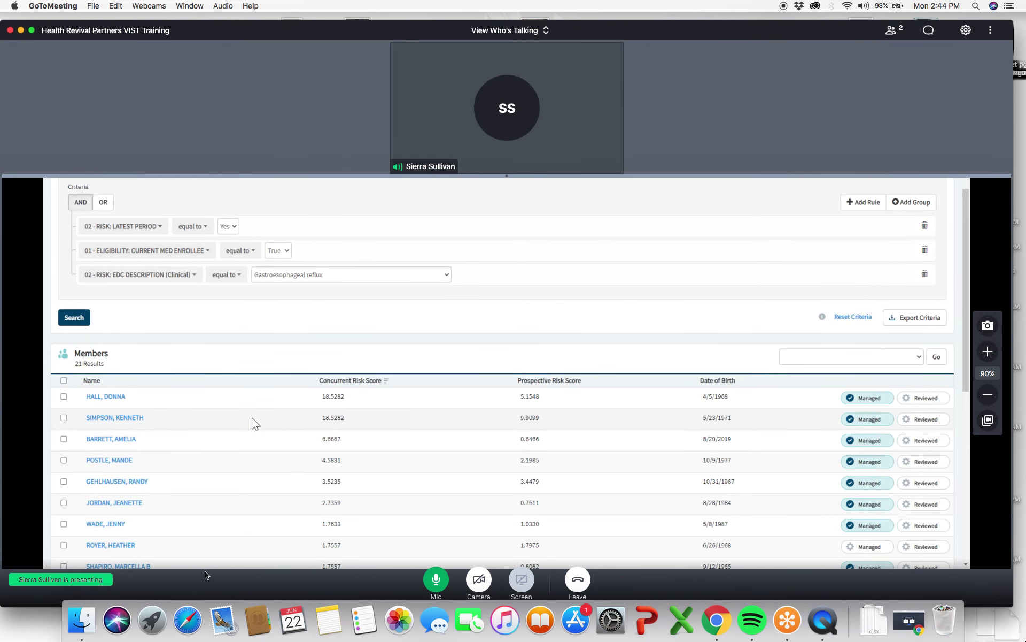
- Change the third search rule's EDC description value to Abdominal pain and look through the other available diagnosis values
scroll(253, 422, down, 3)
scroll(252, 419, up, 5)
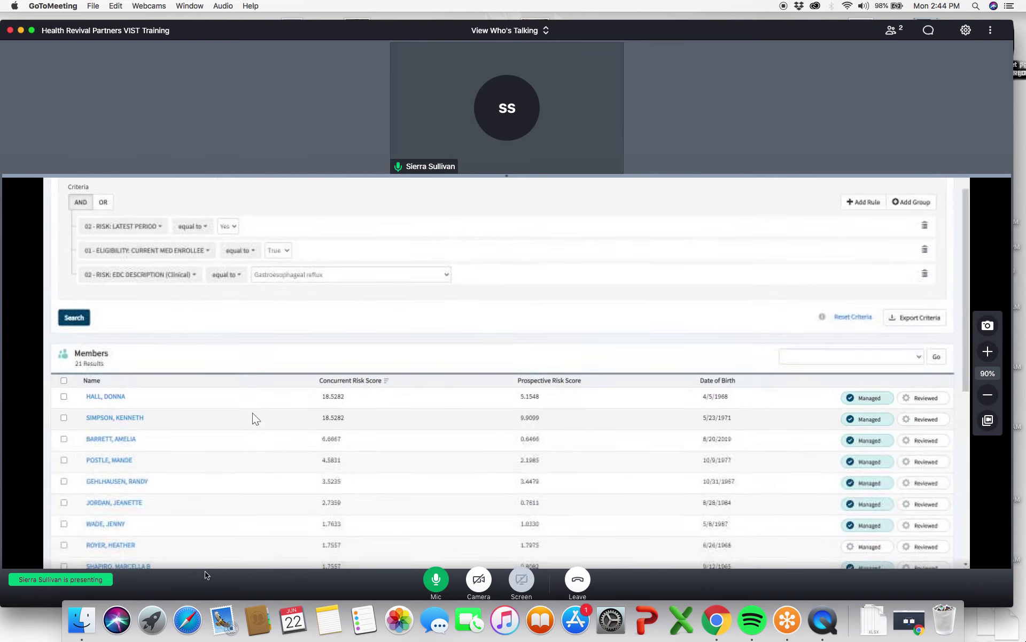
scroll(267, 418, up, 2)
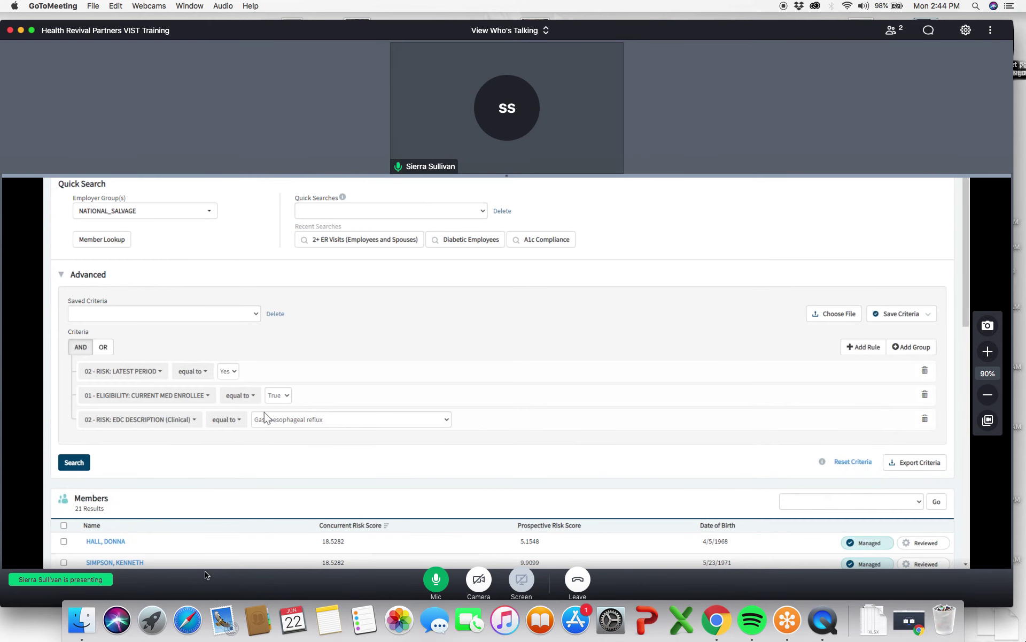
click(324, 424)
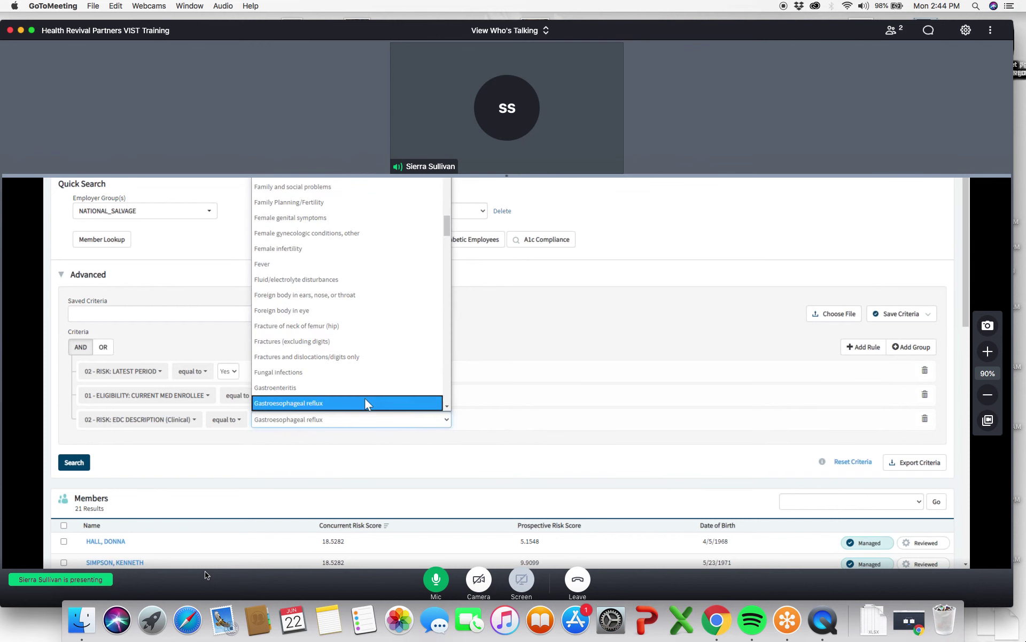
key(a)
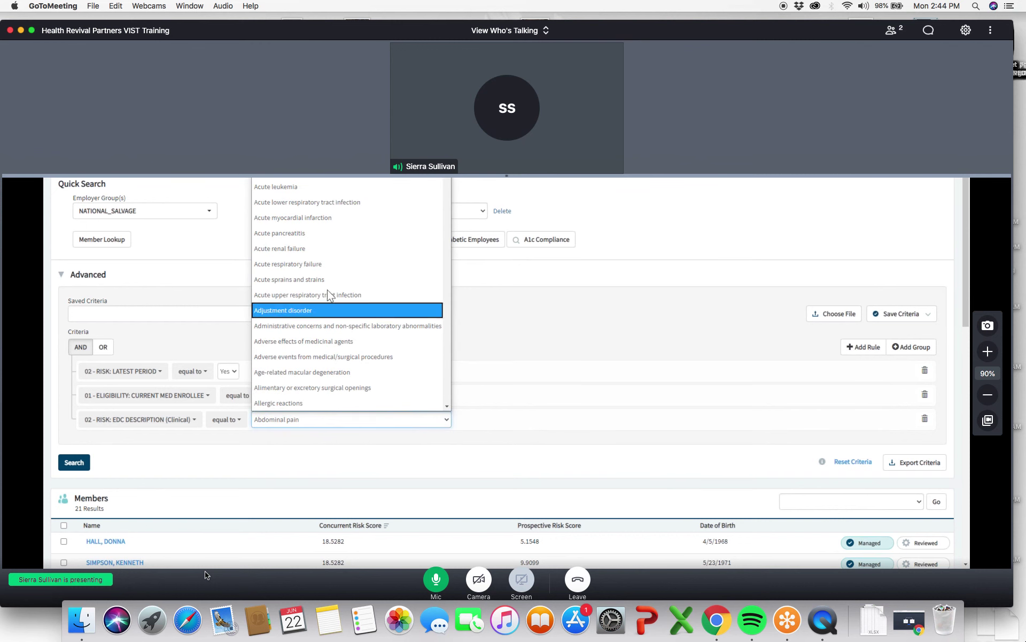
scroll(332, 319, down, 5)
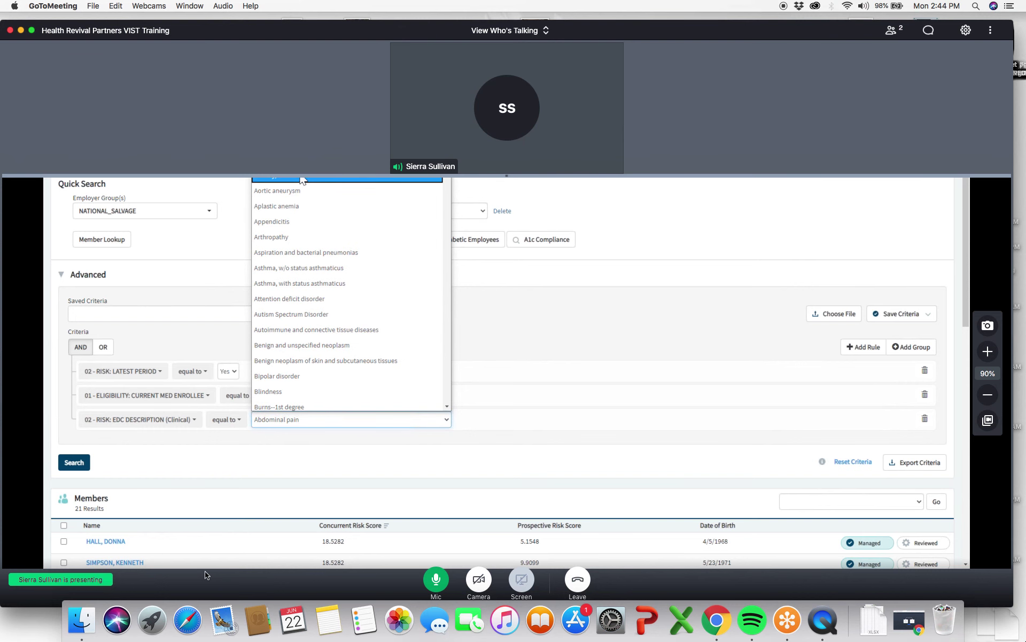
scroll(310, 187, up, 3)
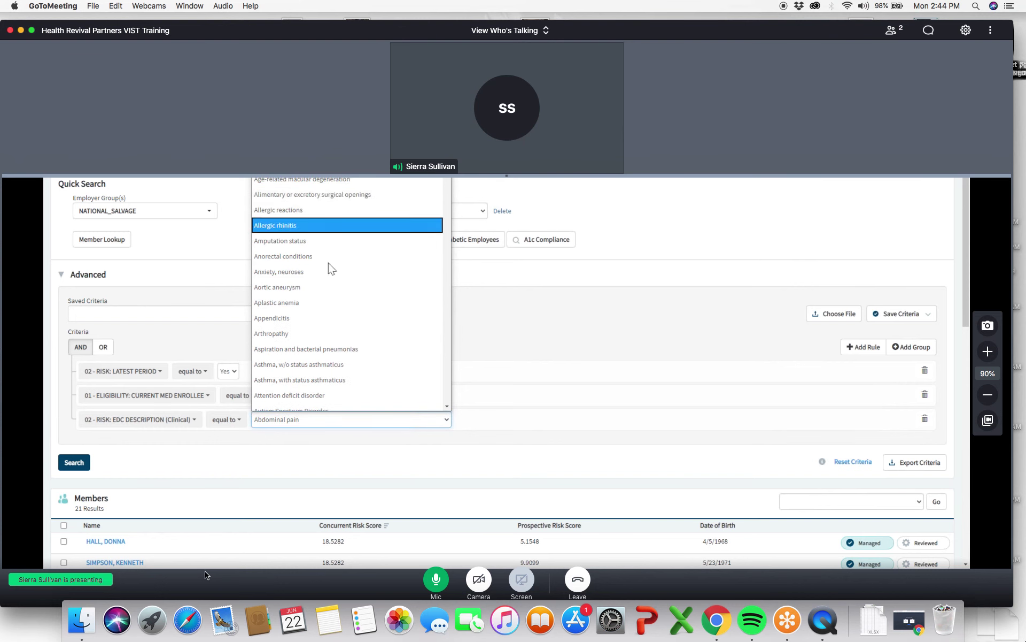
scroll(342, 318, down, 3)
scroll(343, 317, down, 10)
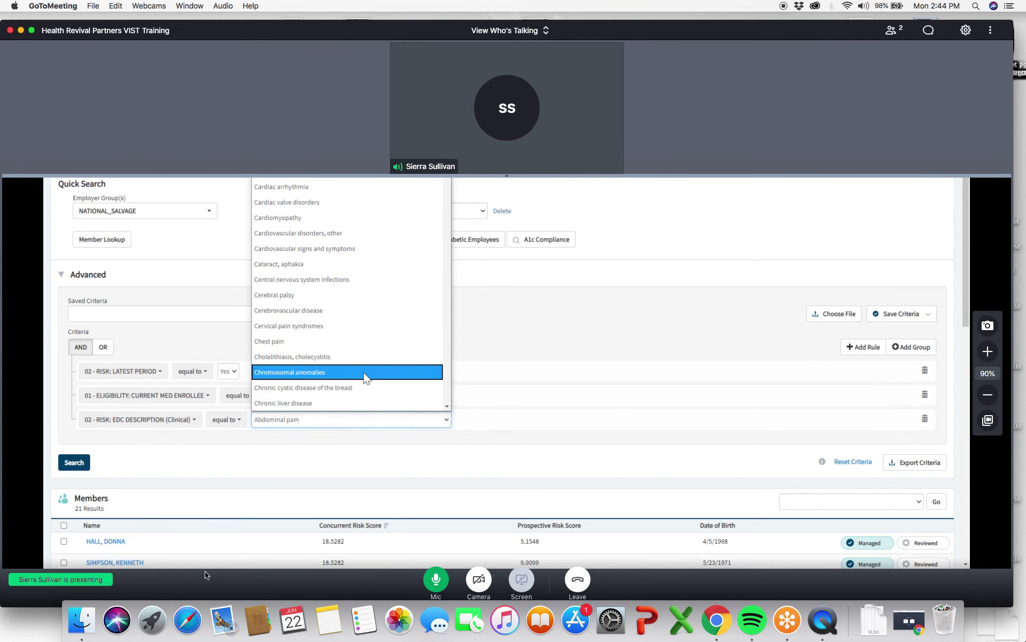
click(328, 426)
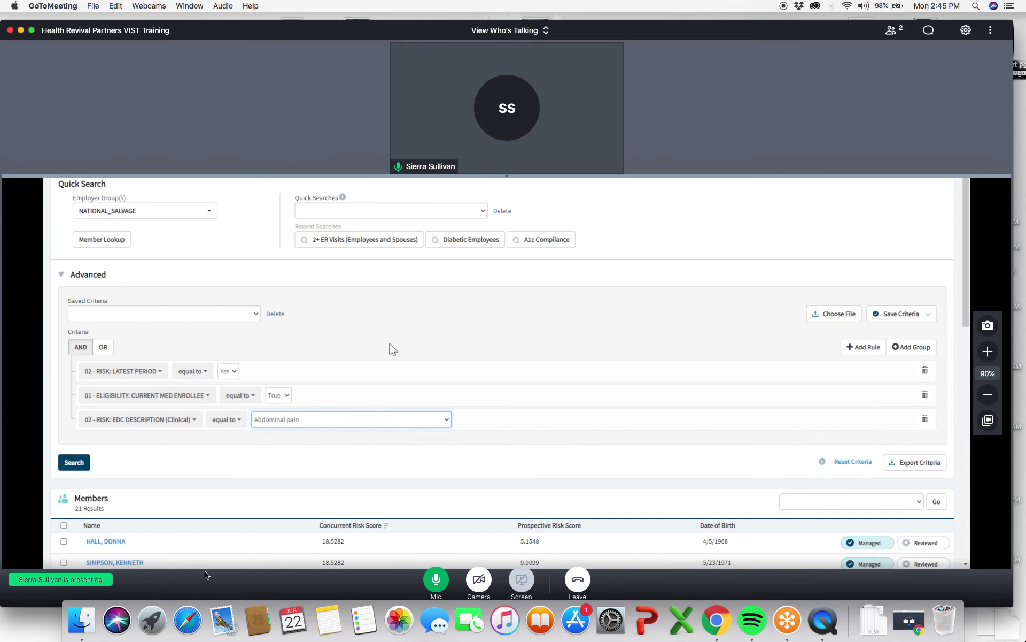
click(231, 459)
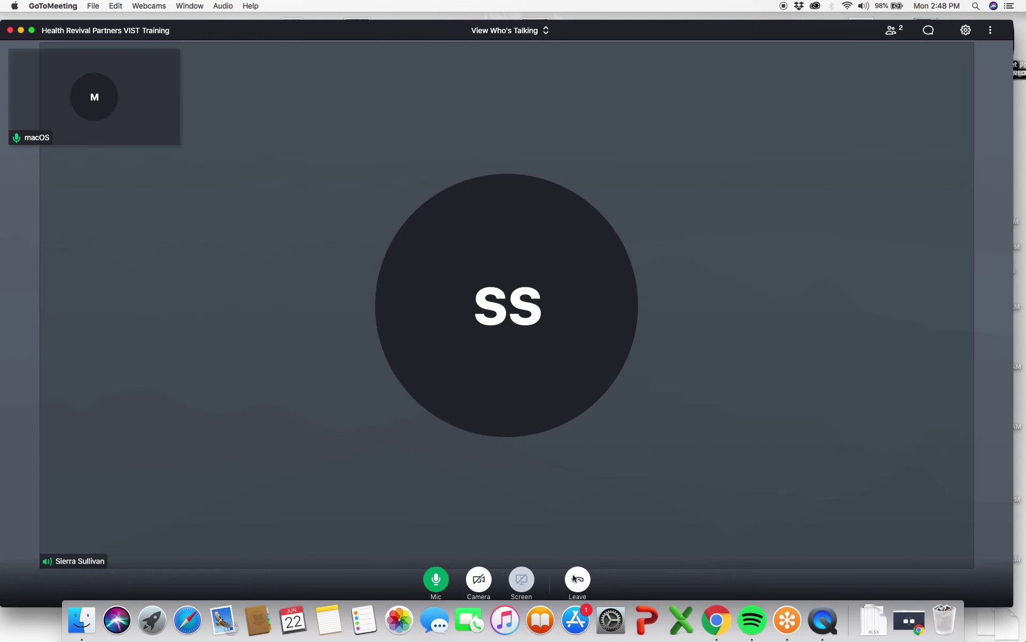
- Leave the online training meeting and dismiss the meeting-ended notice
click(576, 579)
click(586, 74)
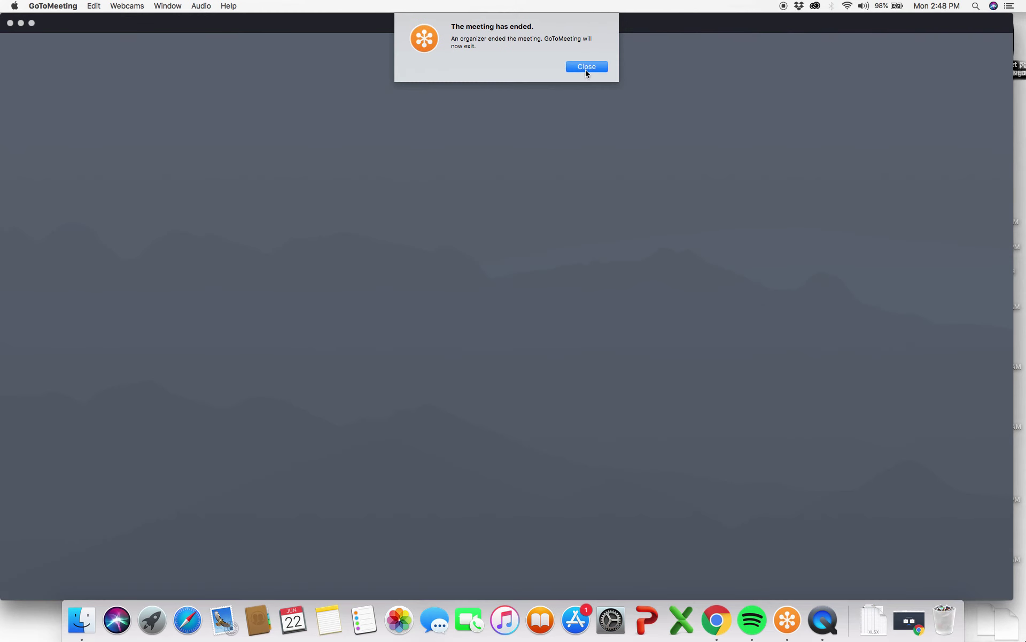